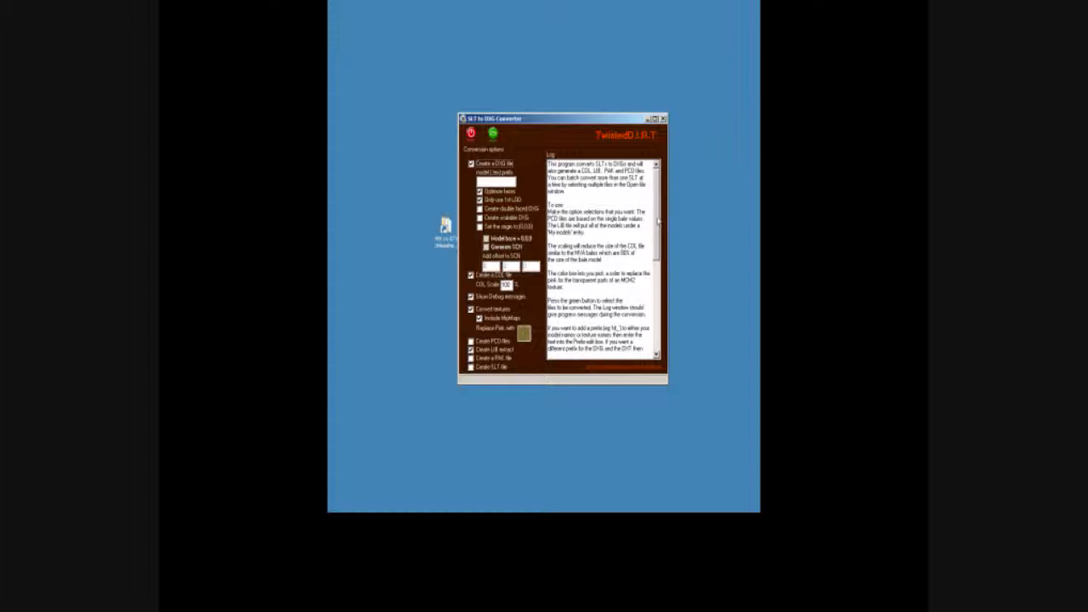
# - Enable PAK file creation and convert all the SLT files in the desktop's worldflags folder
pyautogui.click(471, 359)
pyautogui.click(493, 133)
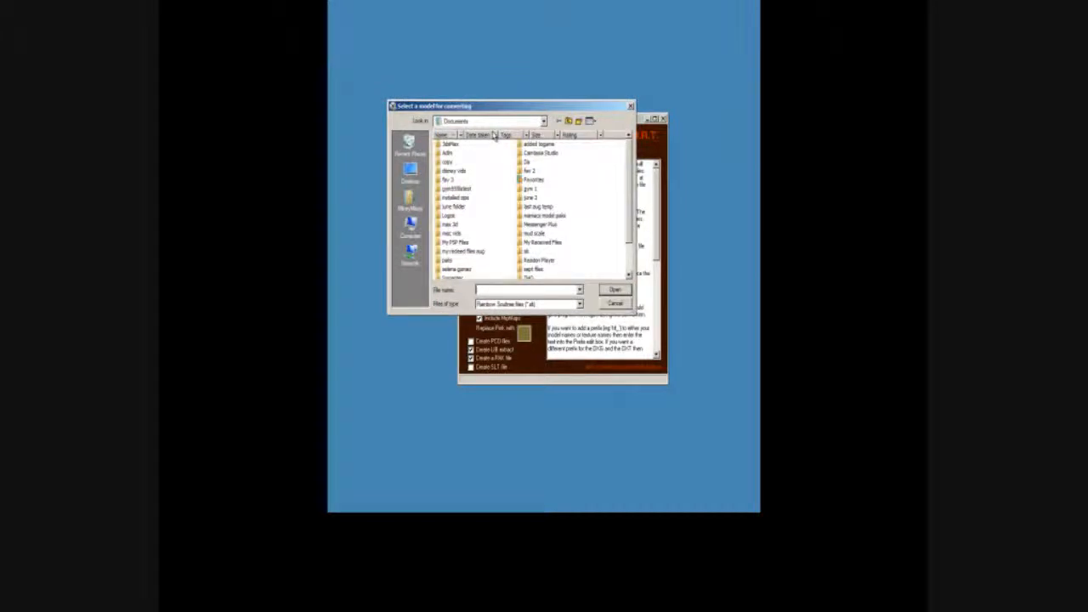
pyautogui.click(410, 175)
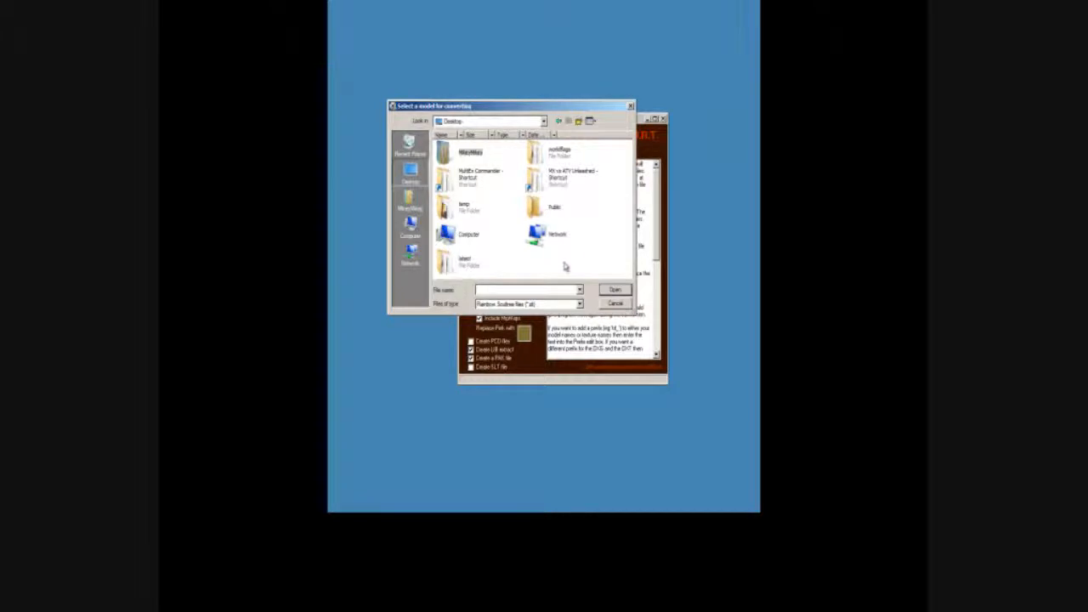
pyautogui.doubleClick(540, 155)
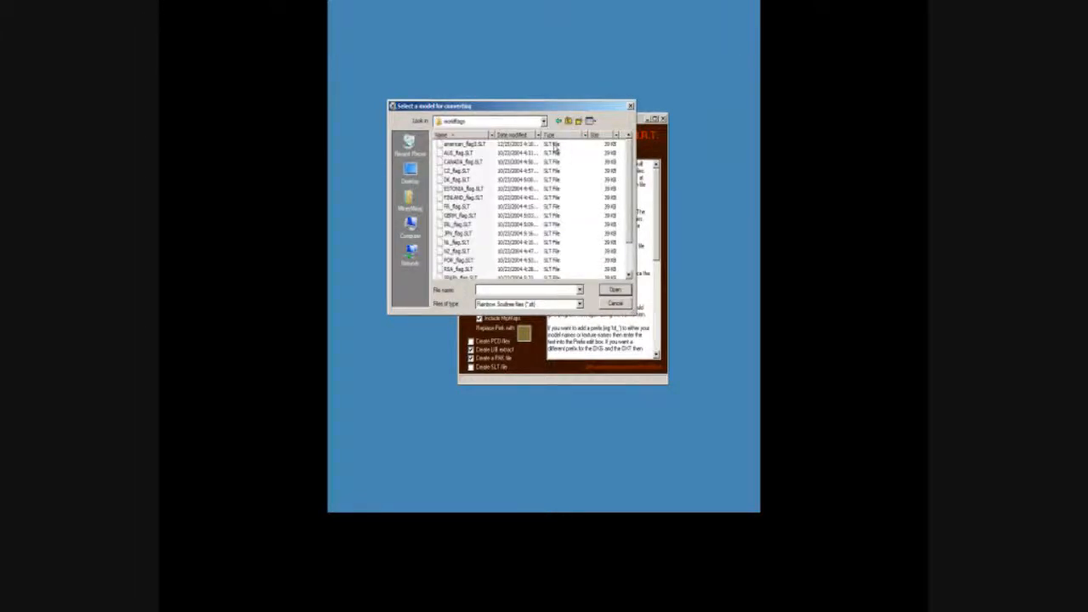
pyautogui.click(459, 144)
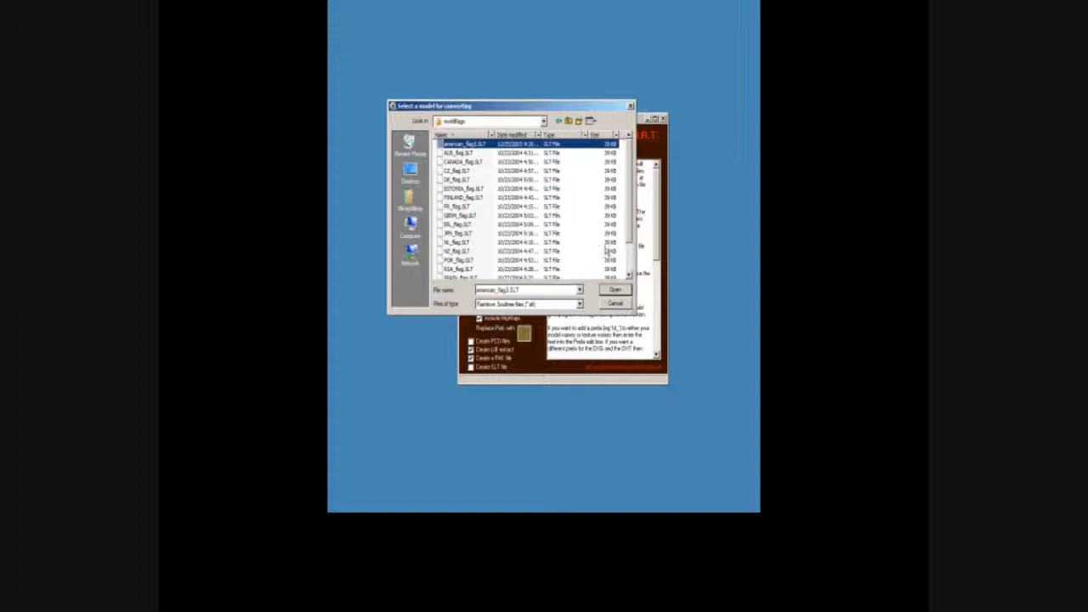
pyautogui.click(629, 273)
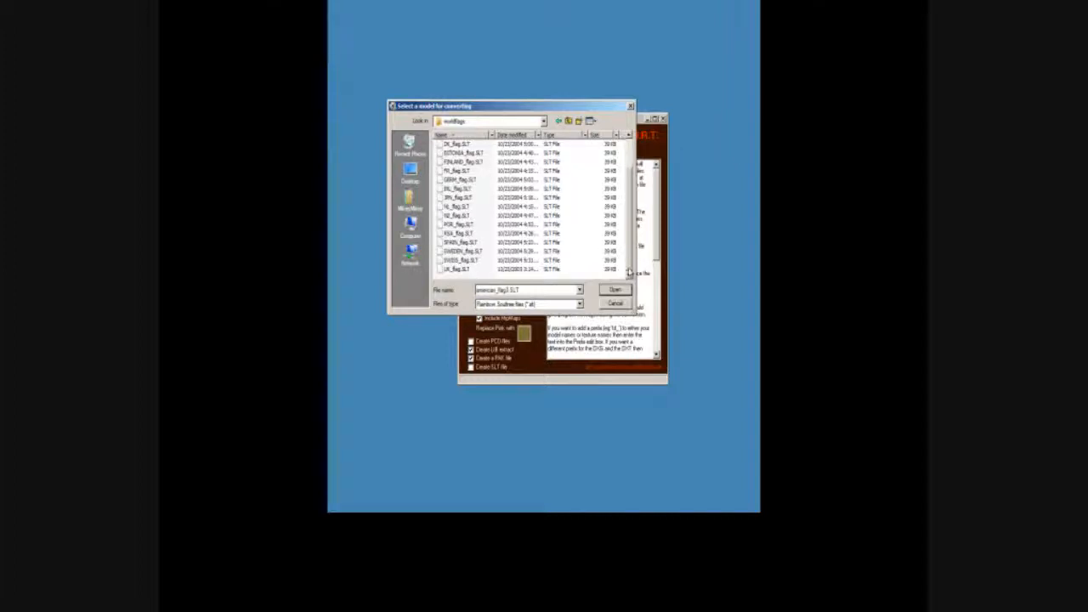
pyautogui.keyDown('shift'); pyautogui.click(463, 270); pyautogui.keyUp('shift')
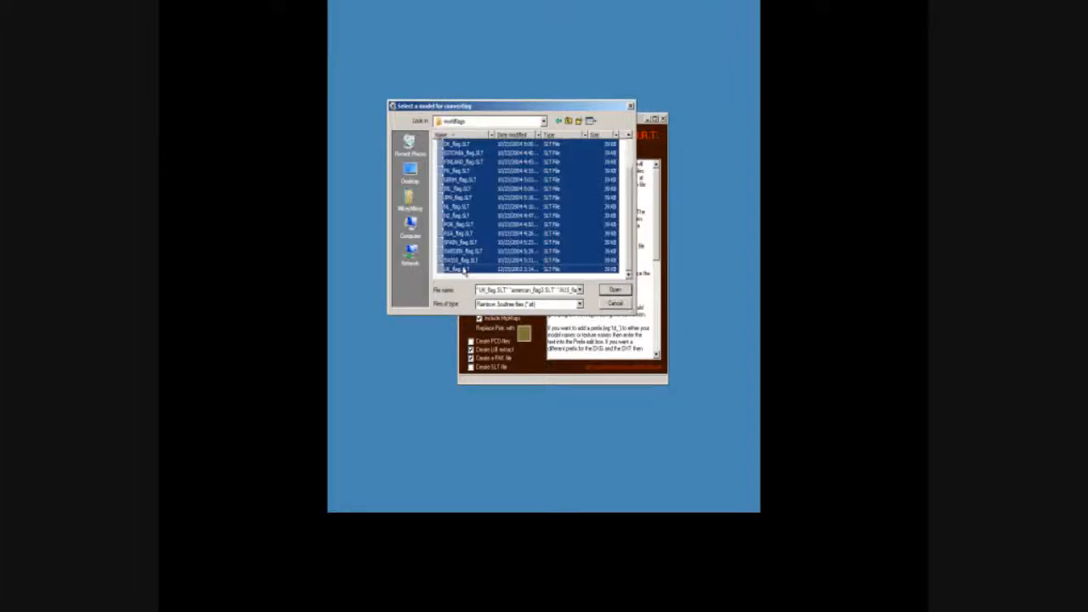
pyautogui.click(614, 291)
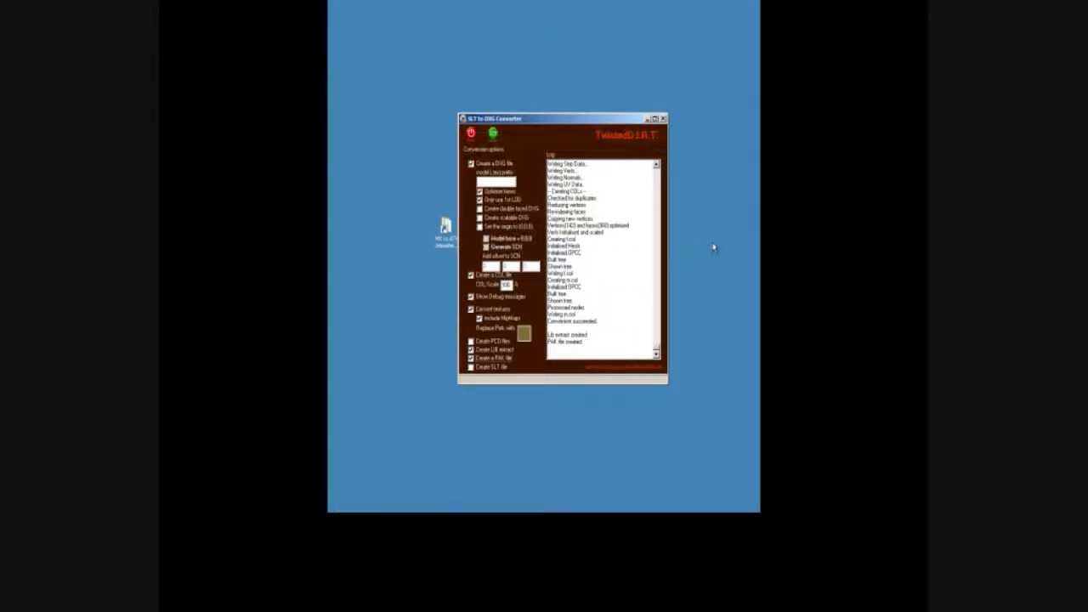
# - Close the converter and open the worldflags folder from the desktop
pyautogui.moveTo(549, 335); pyautogui.dragTo(589, 337)
pyautogui.click(590, 339)
pyautogui.click(663, 118)
pyautogui.moveTo(581, 237); pyautogui.dragTo(600, 269)
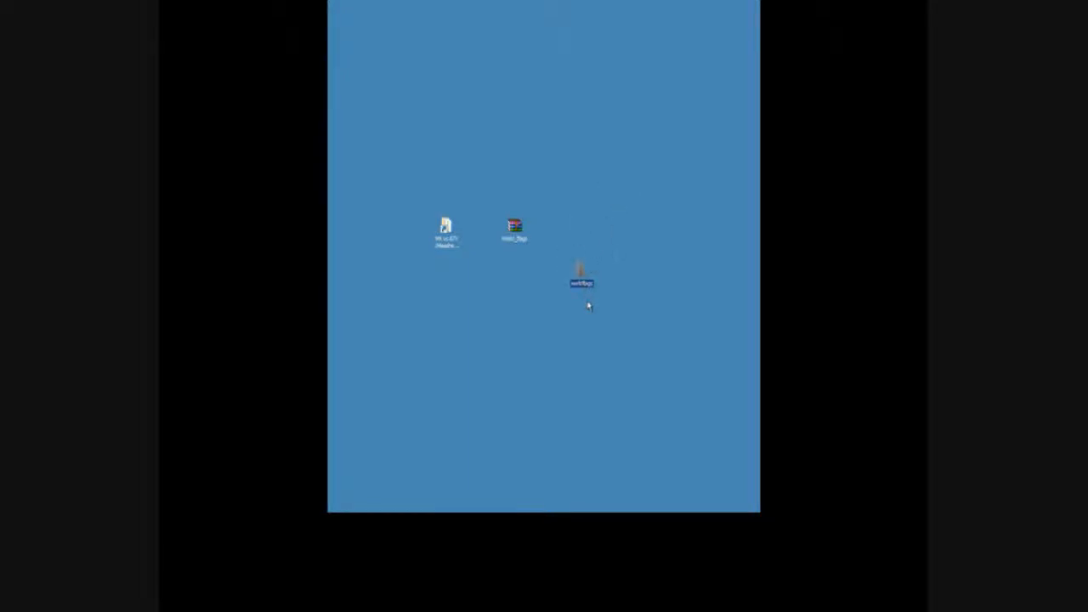
pyautogui.doubleClick(581, 273)
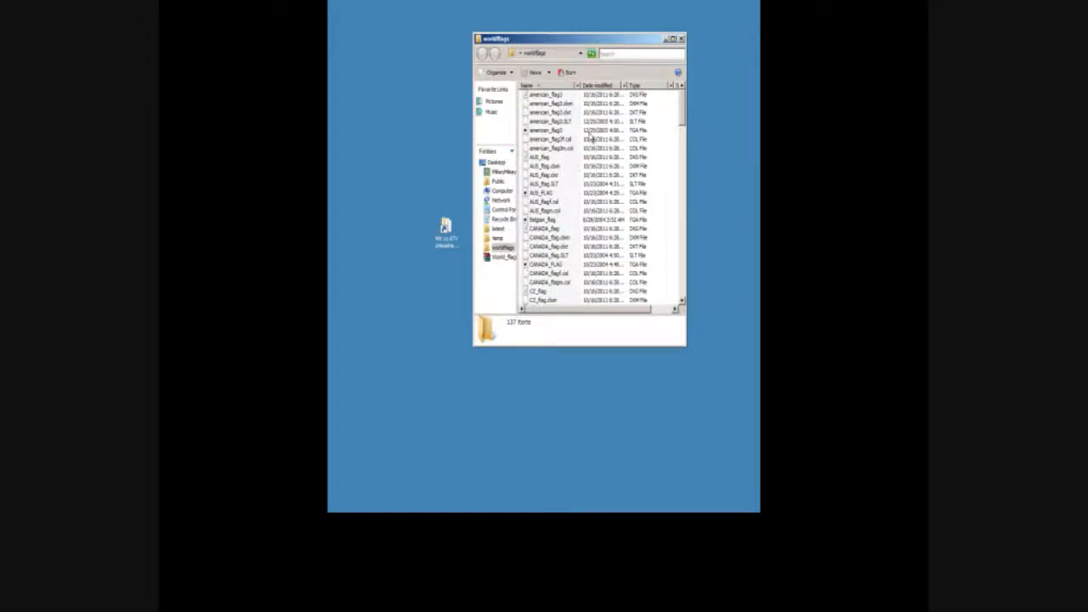
# - Examine the generated DXG, DXM and DXT files and the mymodels LIB and PAK files in the worldflags folder
pyautogui.click(634, 97)
pyautogui.click(640, 113)
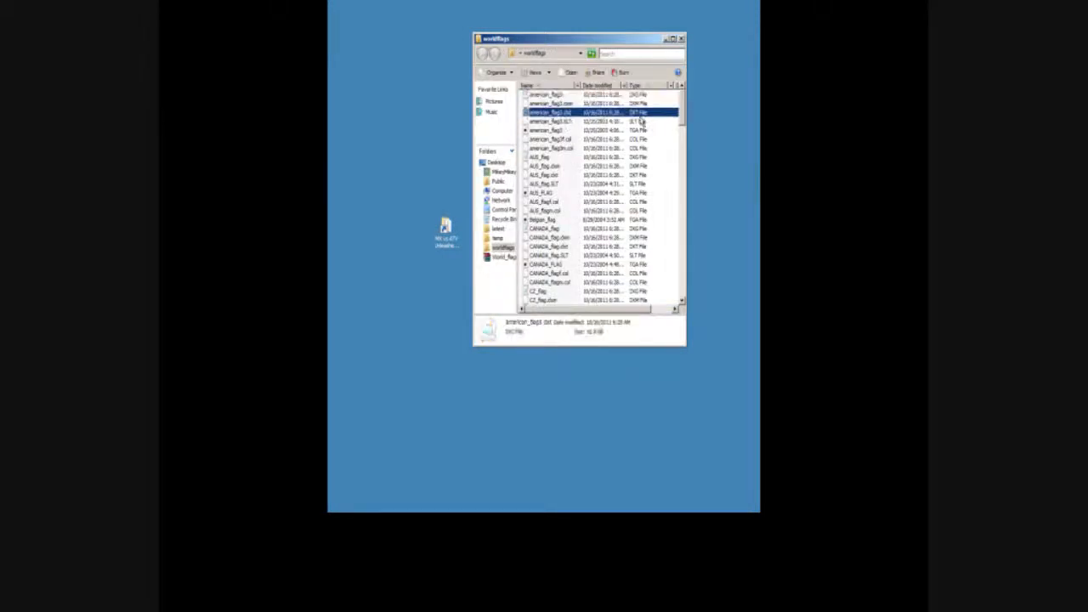
pyautogui.click(641, 104)
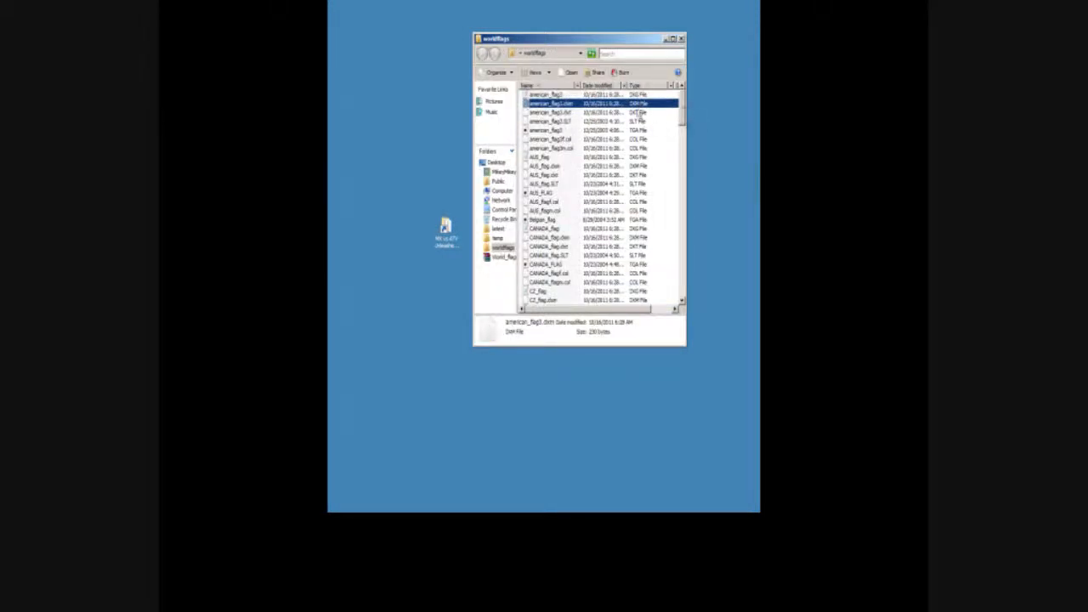
pyautogui.click(674, 113)
pyautogui.moveTo(683, 113); pyautogui.dragTo(678, 219)
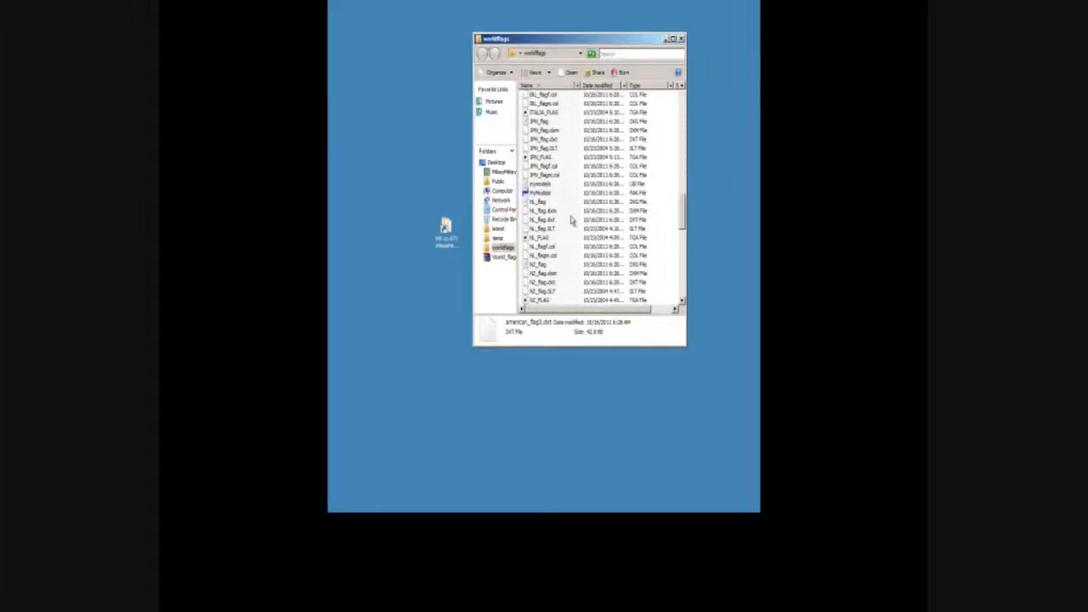
pyautogui.click(547, 195)
pyautogui.click(547, 185)
pyautogui.click(540, 194)
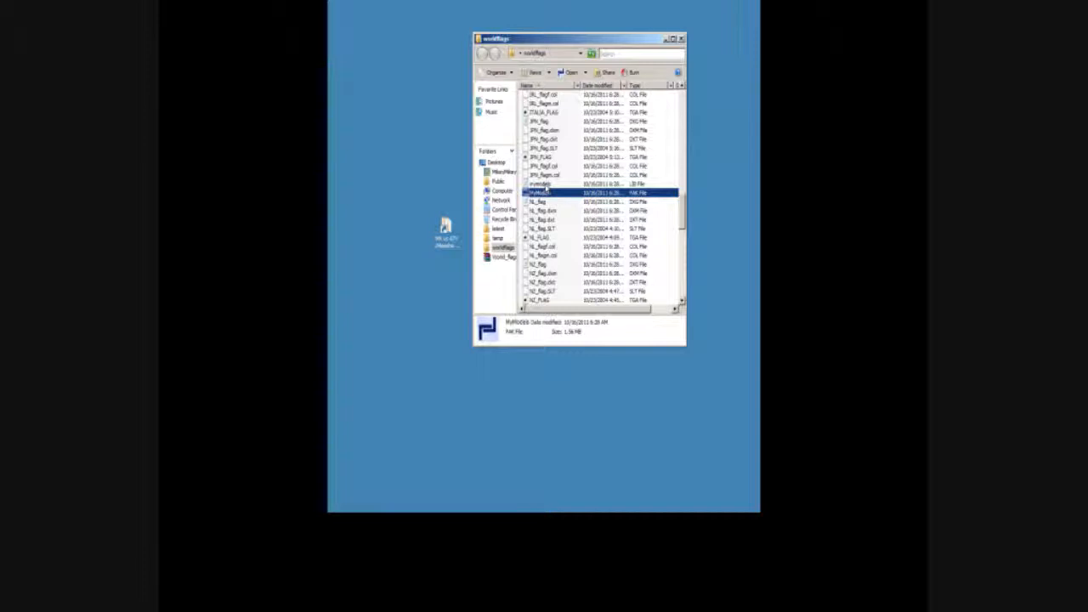
# - Rename the mymodels LIB file as $worldflags
pyautogui.moveTo(599, 36); pyautogui.dragTo(652, 41)
pyautogui.moveTo(516, 229); pyautogui.dragTo(483, 230)
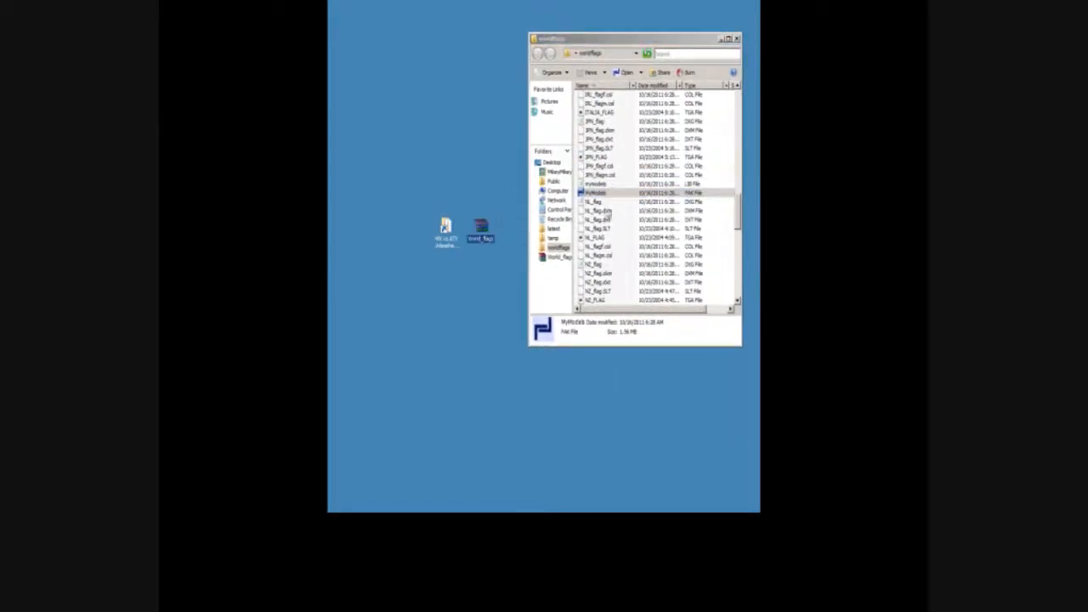
pyautogui.rightClick(595, 184)
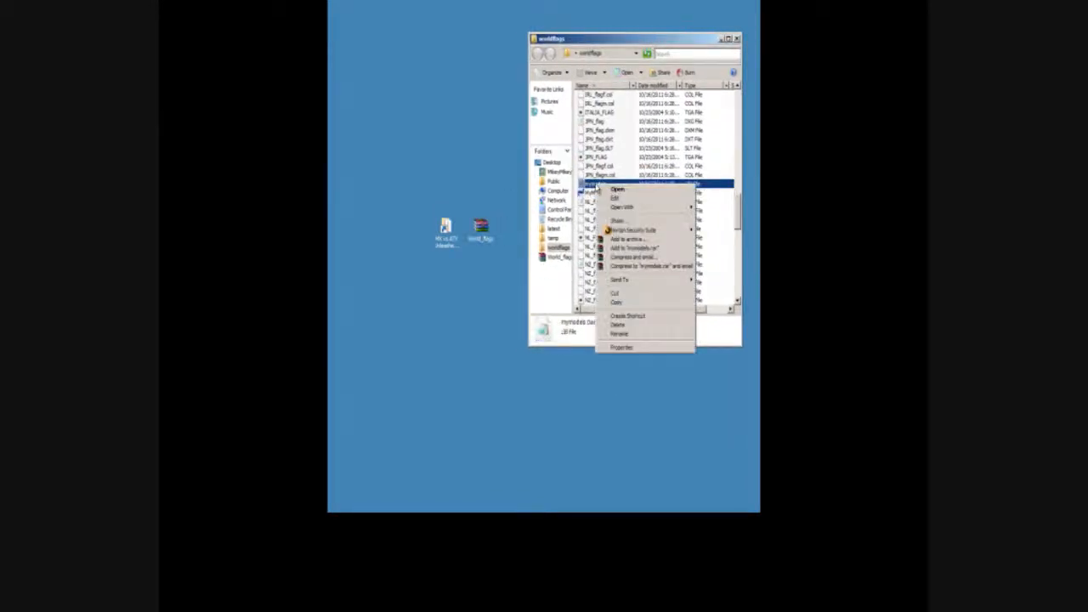
pyautogui.click(629, 335)
pyautogui.write('worldflags')
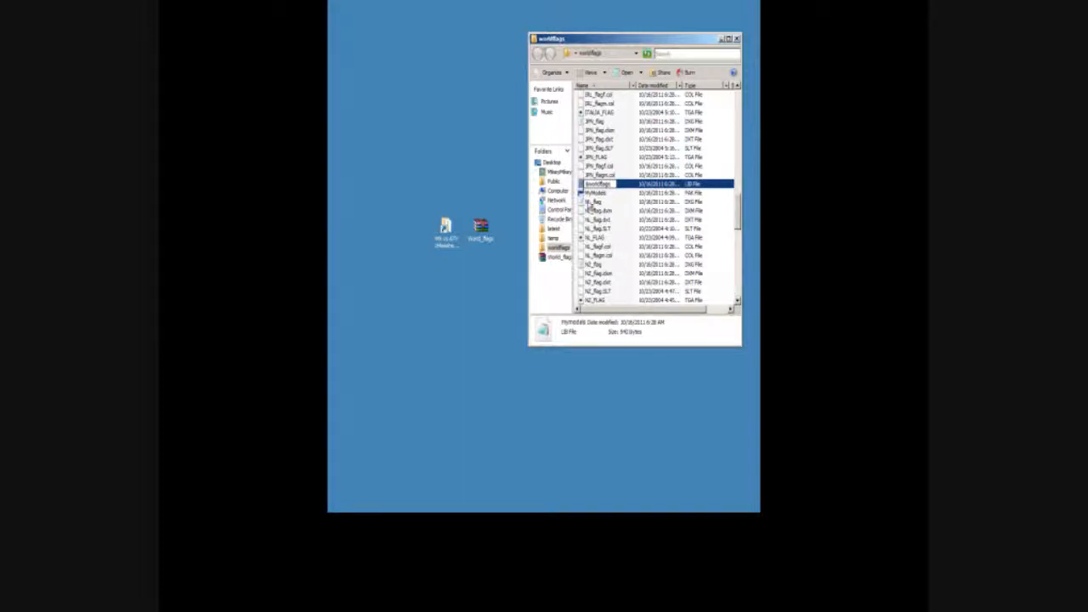
pyautogui.press('Return')
# - Change the heading inside the $worldflags LIB file to worldflags, then save and close the file
pyautogui.press('Return')
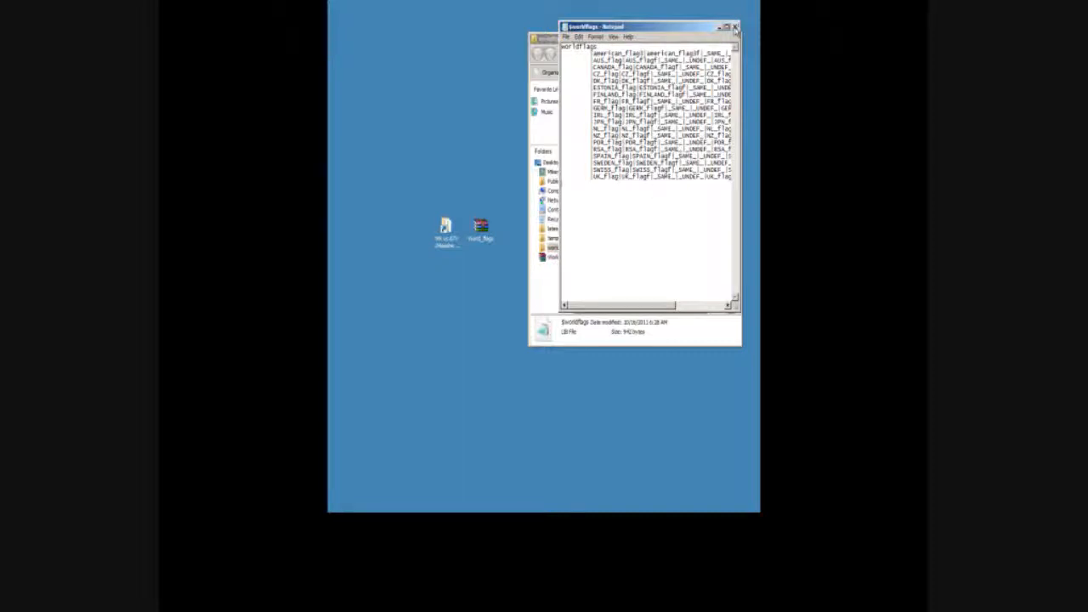
pyautogui.click(735, 27)
pyautogui.click(488, 274)
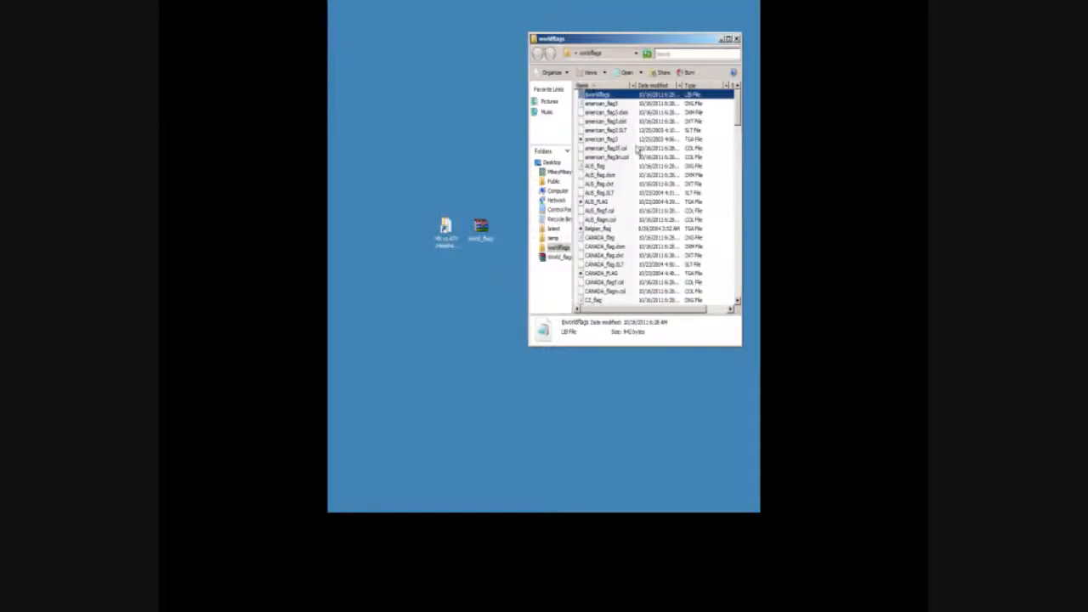
# - Rename the MyModels PAK file as $worldflags
pyautogui.moveTo(738, 109); pyautogui.dragTo(738, 213)
pyautogui.click(595, 219)
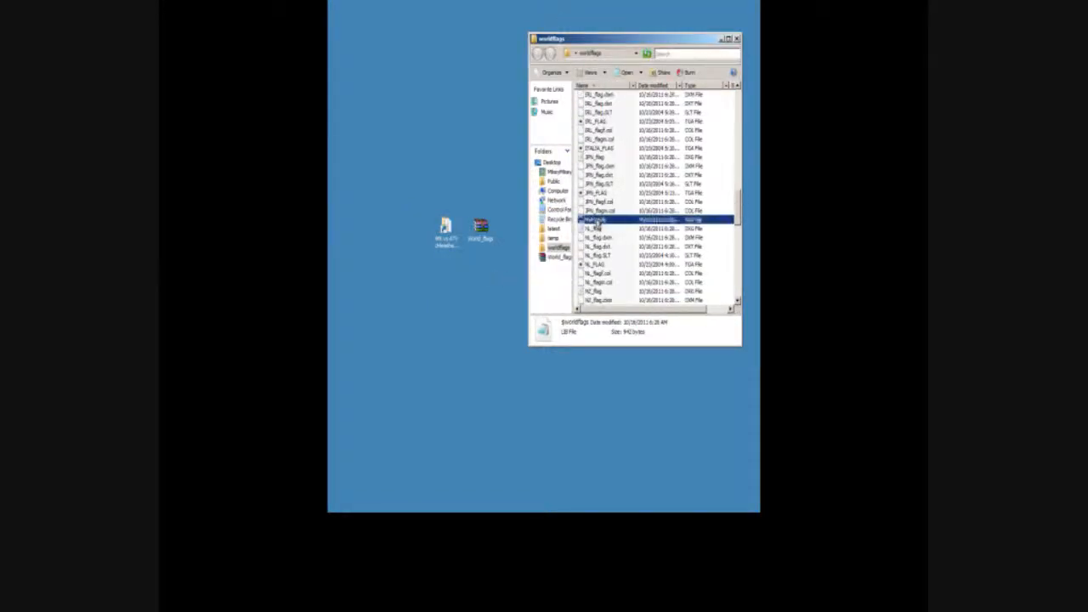
pyautogui.rightClick(595, 220)
pyautogui.click(636, 363)
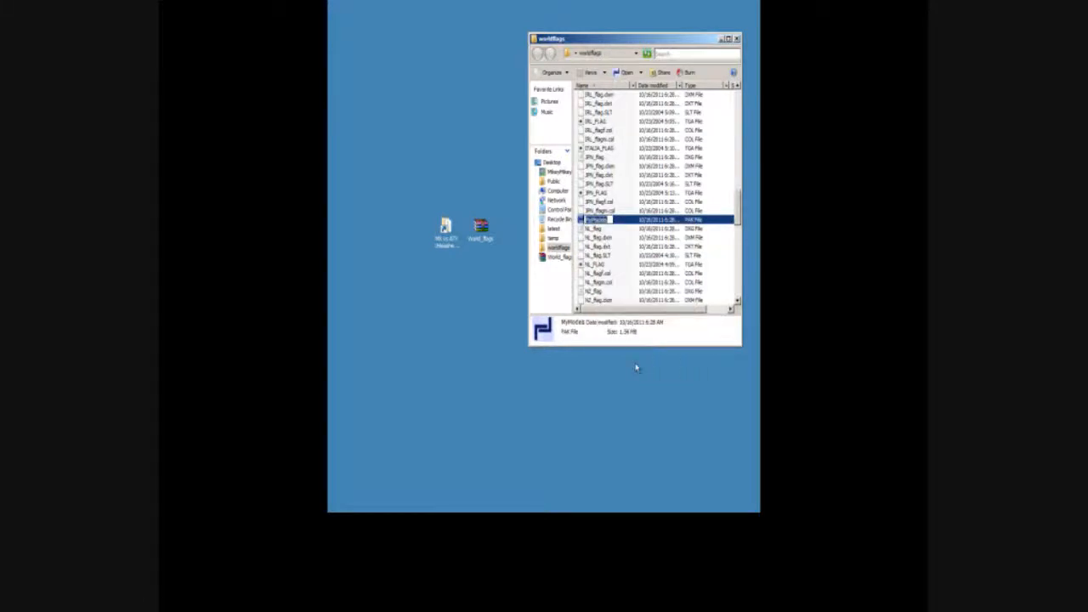
pyautogui.write('g')
pyautogui.write('kins')
pyautogui.write('ag')
pyautogui.click(622, 247)
# - Examine the names of the $worldflags LIB and PAK files at the start of the list
pyautogui.scroll(20, 635, 174)
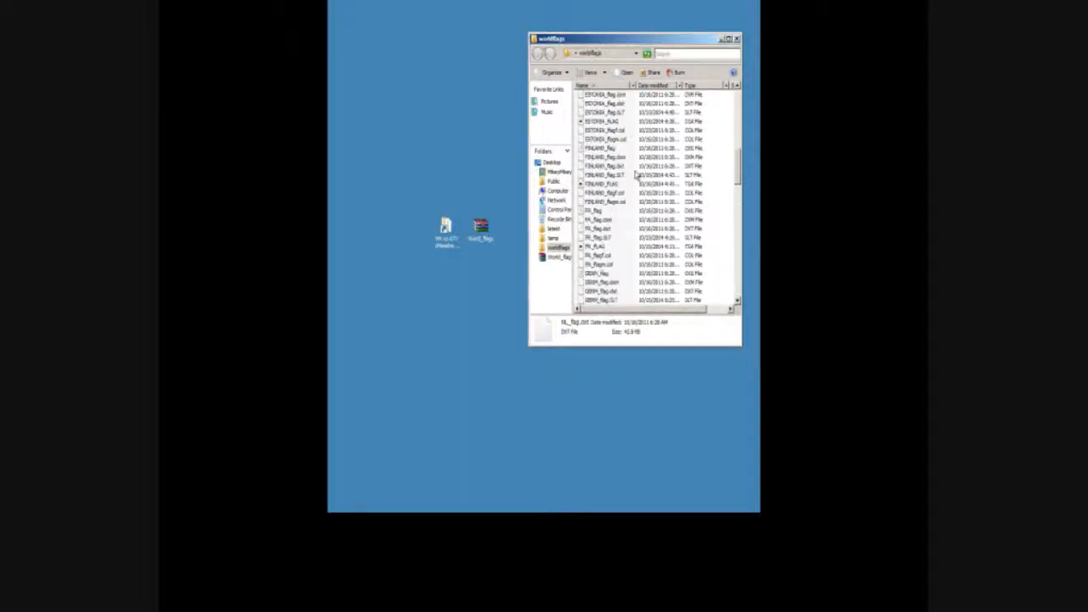
pyautogui.click(603, 103)
pyautogui.click(604, 95)
pyautogui.click(604, 101)
pyautogui.click(603, 95)
pyautogui.click(604, 102)
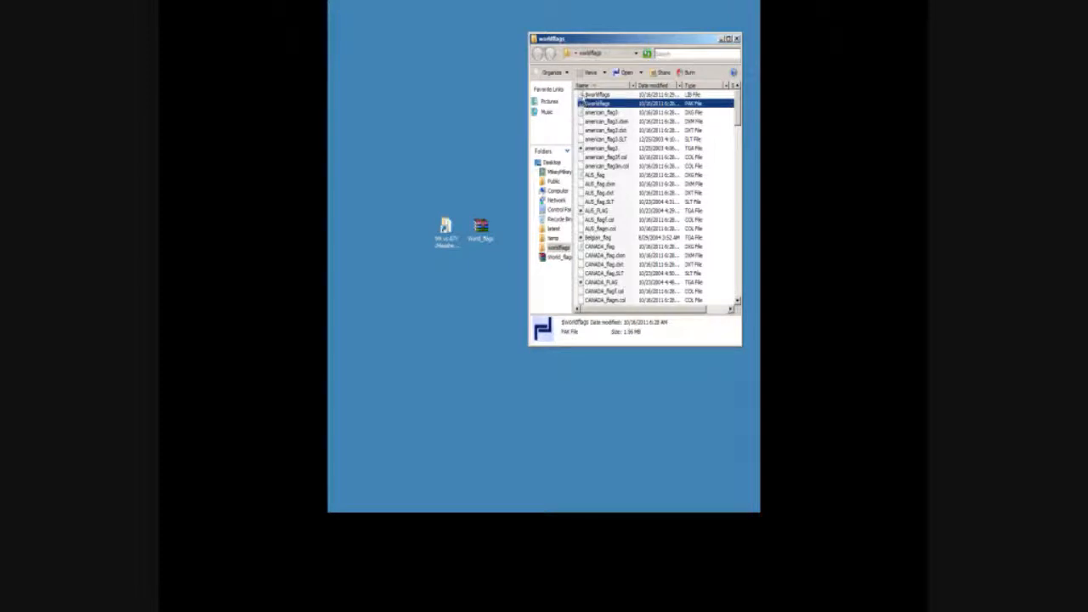
# - Open the $worldflags LIB file and copy its entire text
pyautogui.click(599, 94)
pyautogui.rightClick(599, 95)
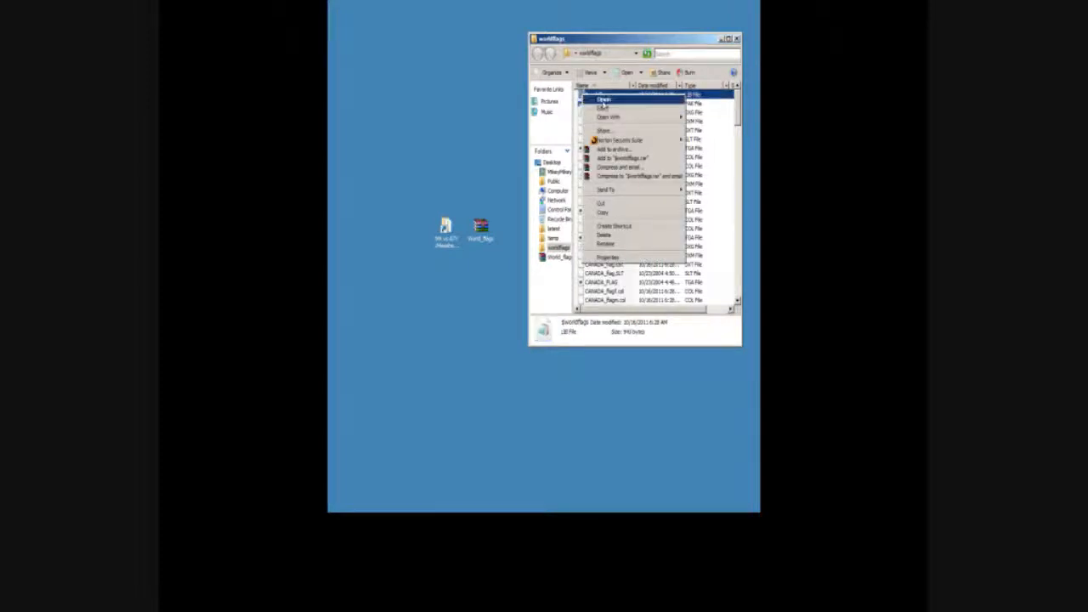
pyautogui.click(605, 103)
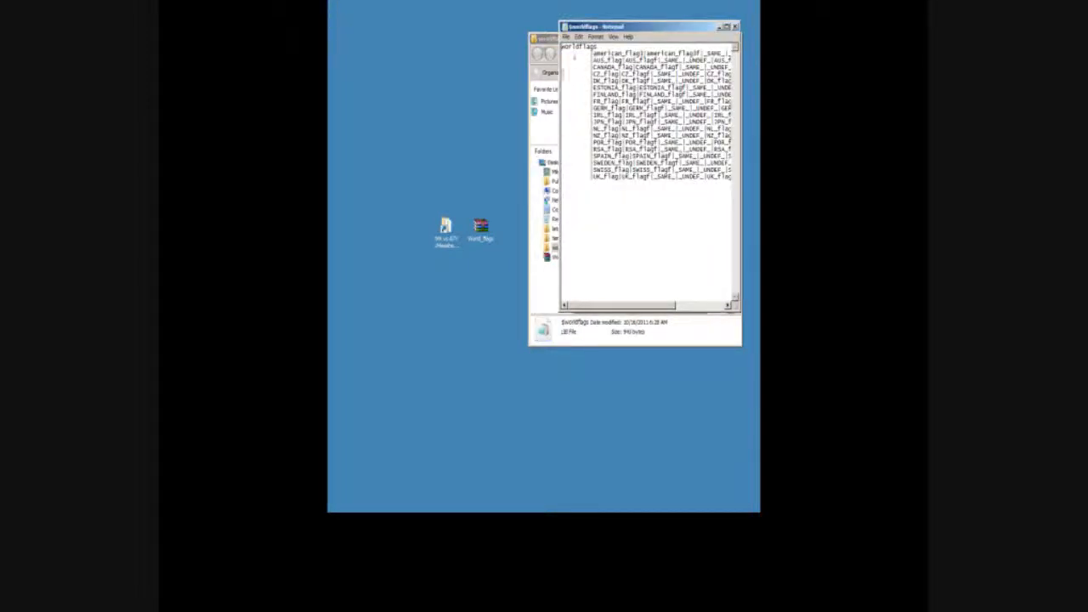
pyautogui.hotkey('ctrl', 'a')
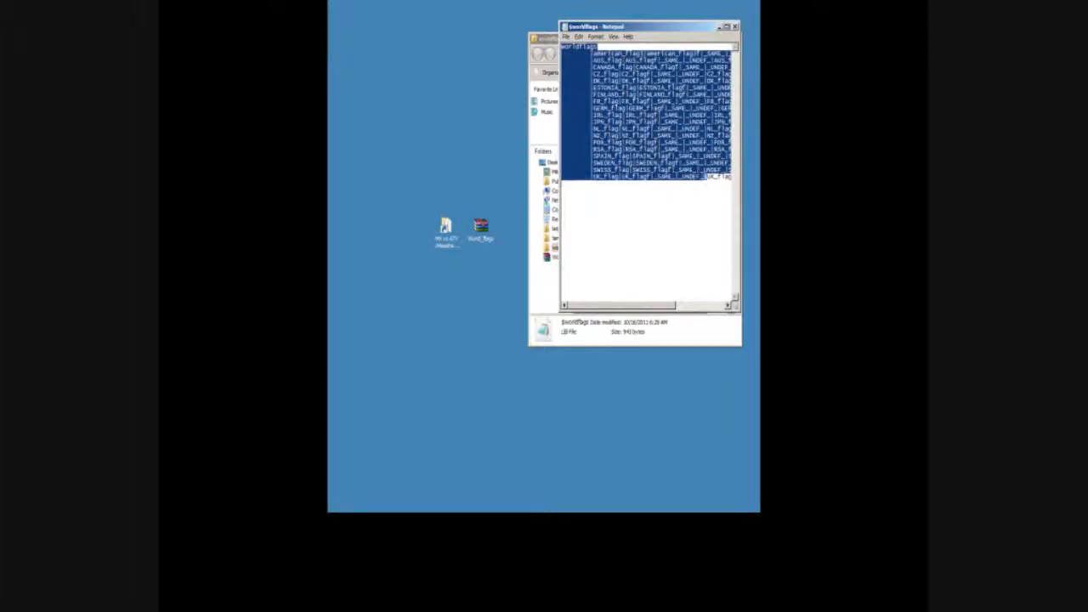
pyautogui.moveTo(669, 308); pyautogui.dragTo(618, 314)
pyautogui.rightClick(582, 135)
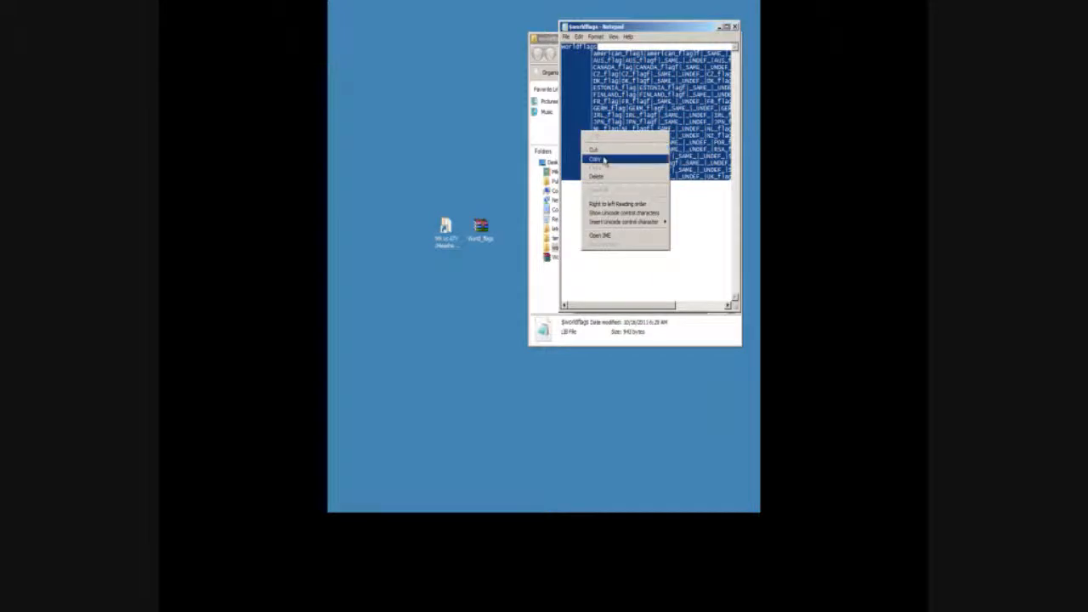
pyautogui.click(595, 160)
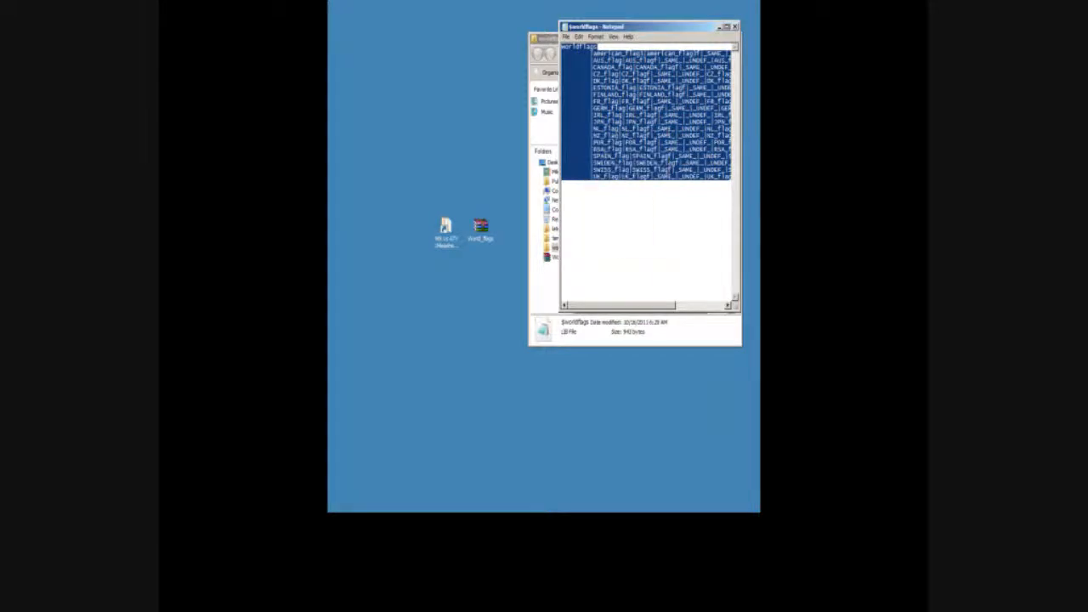
# - Open the Model LIB file from the MX vs ATV Unleashed media folder and close the folder window
pyautogui.doubleClick(445, 235)
pyautogui.click(430, 245)
pyautogui.doubleClick(431, 246)
pyautogui.scroll(-20, 486, 289)
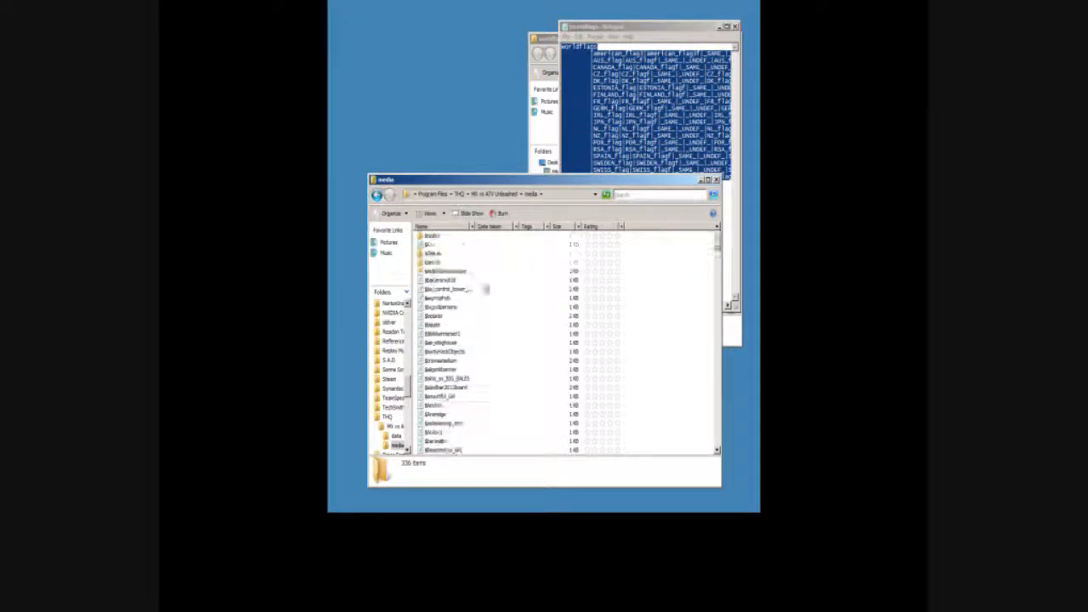
pyautogui.scroll(-20, 487, 329)
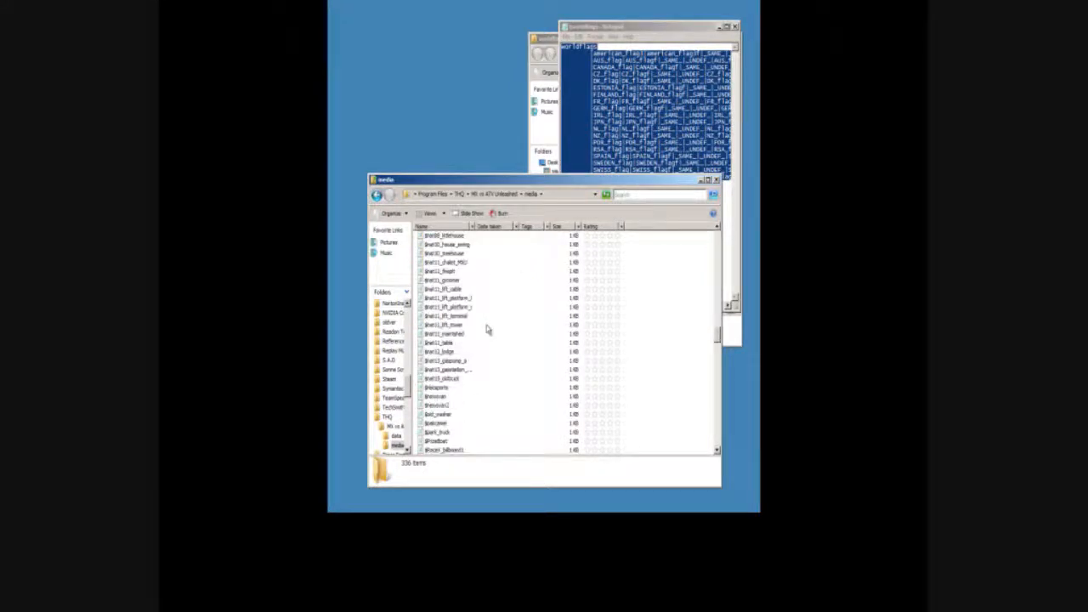
pyautogui.scroll(-10, 487, 329)
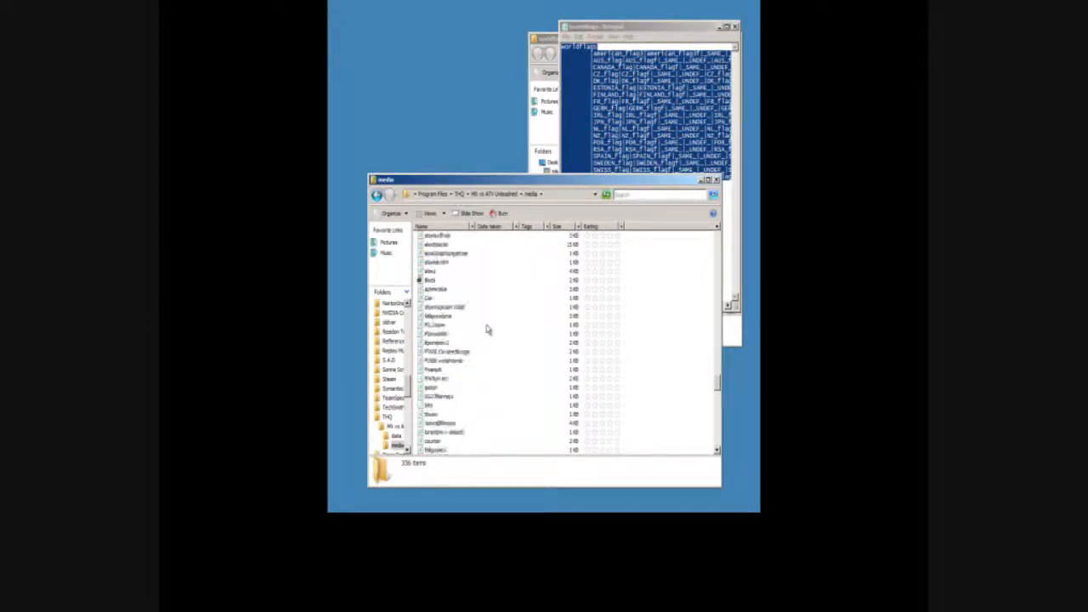
pyautogui.scroll(-8, 487, 329)
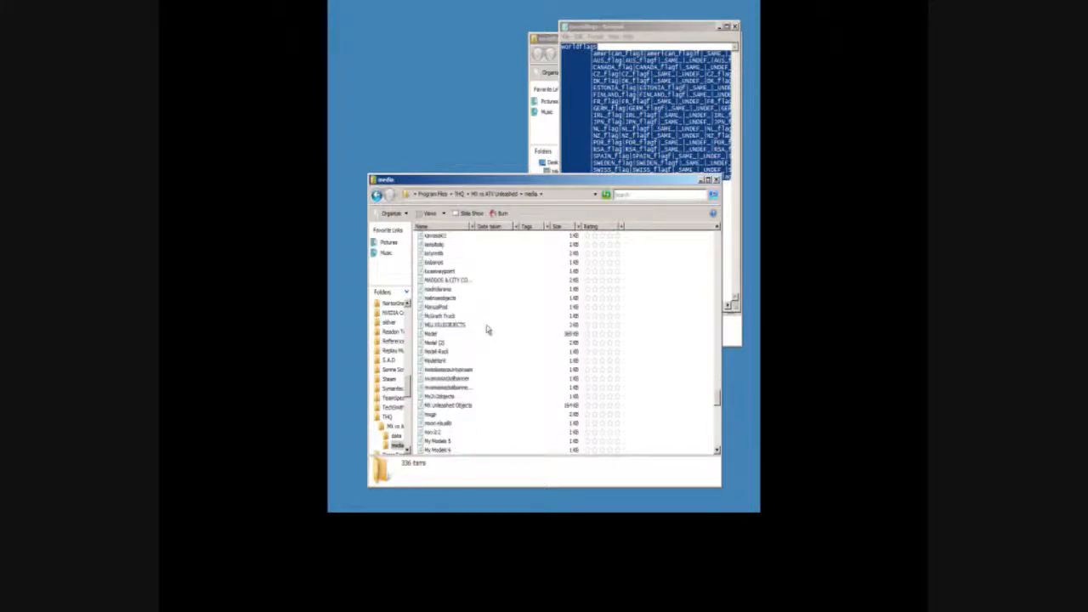
pyautogui.doubleClick(430, 335)
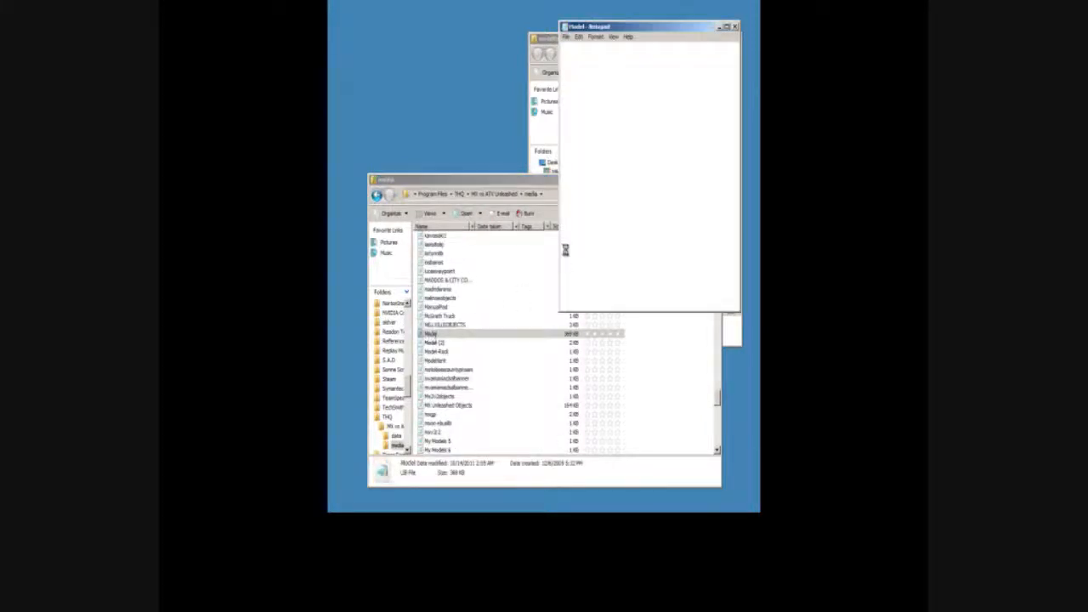
pyautogui.click(474, 193)
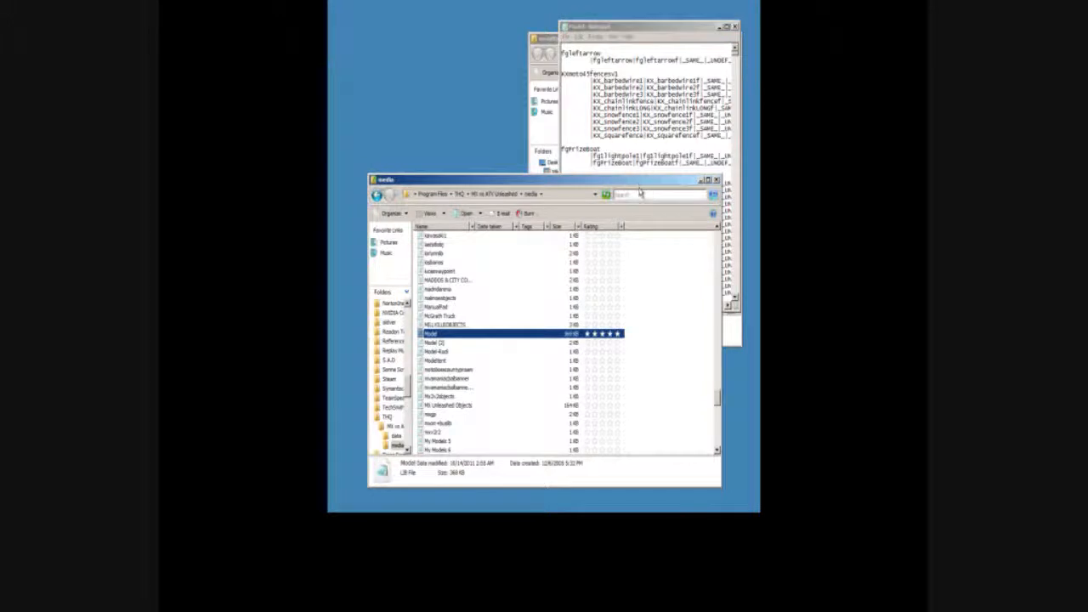
pyautogui.click(715, 180)
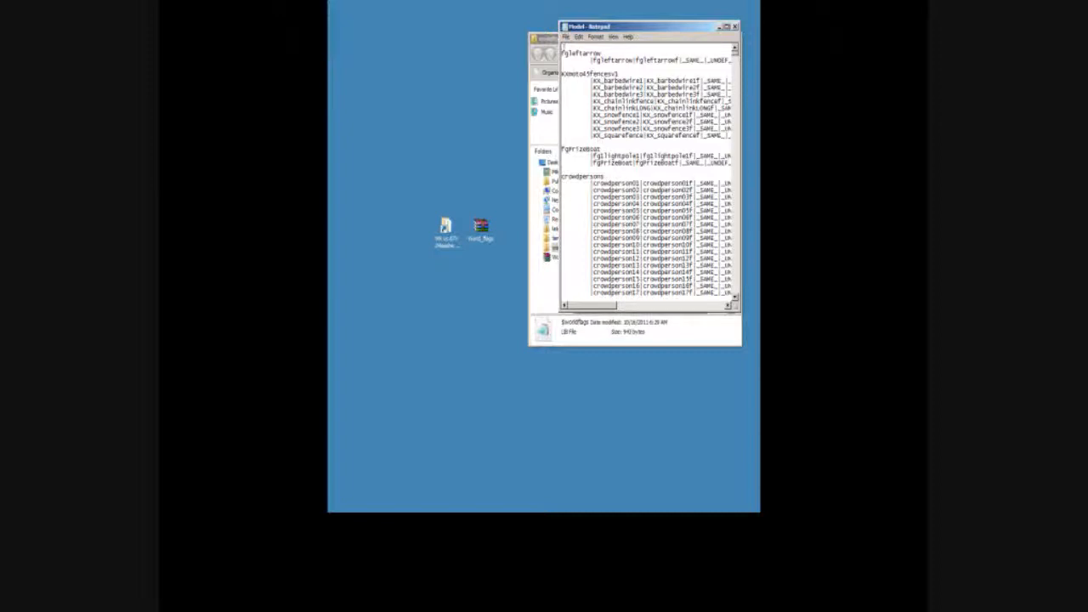
# - Paste the worldflags entries at the start of the Model LIB file, save it, and close both text files
pyautogui.rightClick(565, 49)
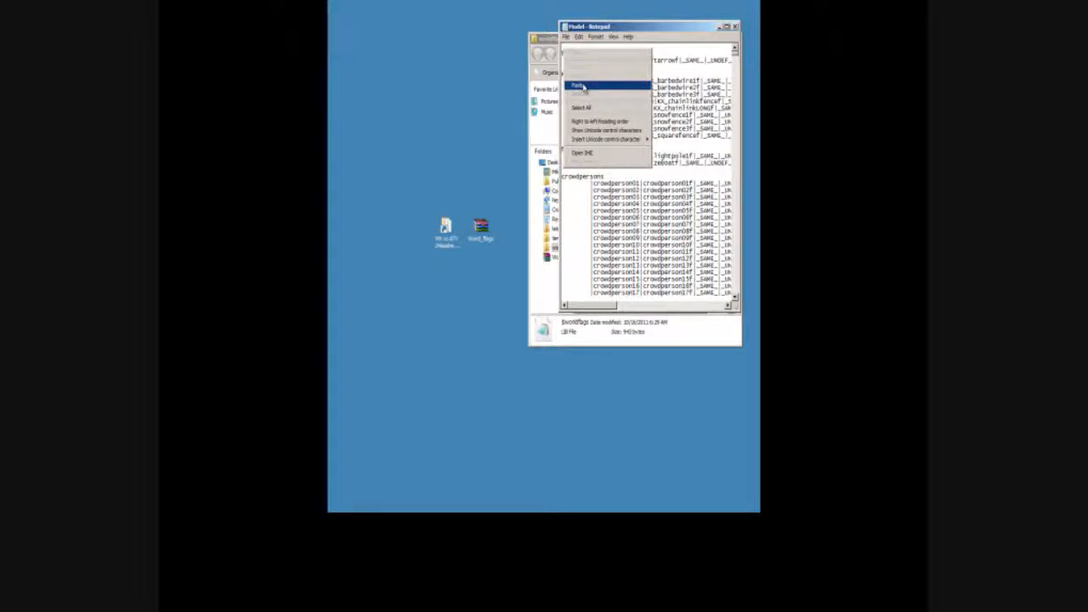
pyautogui.click(582, 86)
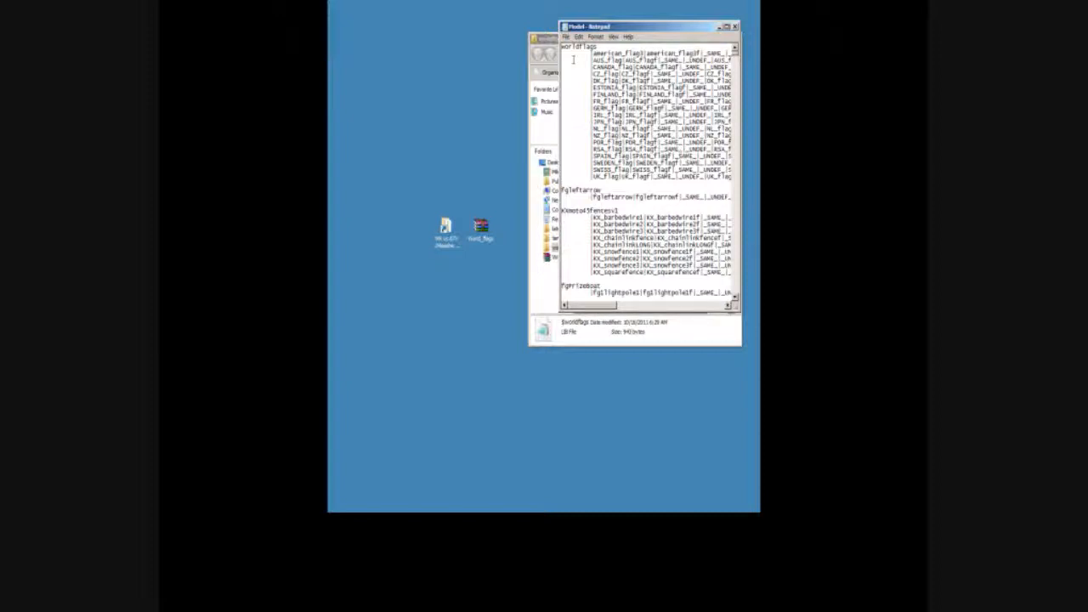
pyautogui.moveTo(561, 46); pyautogui.dragTo(595, 166)
pyautogui.click(591, 181)
pyautogui.click(735, 27)
pyautogui.click(486, 273)
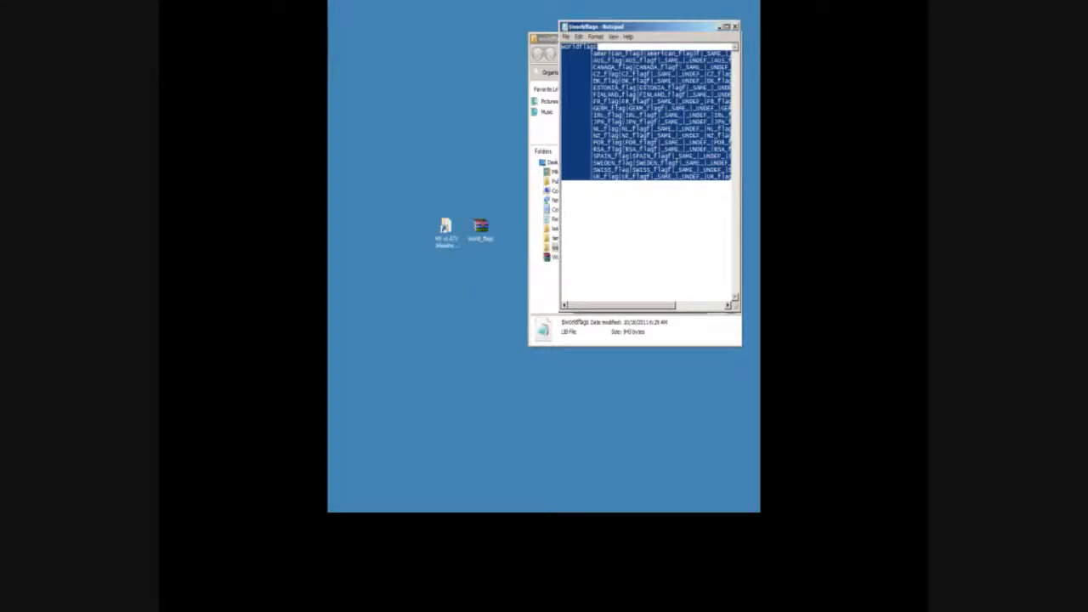
pyautogui.click(735, 27)
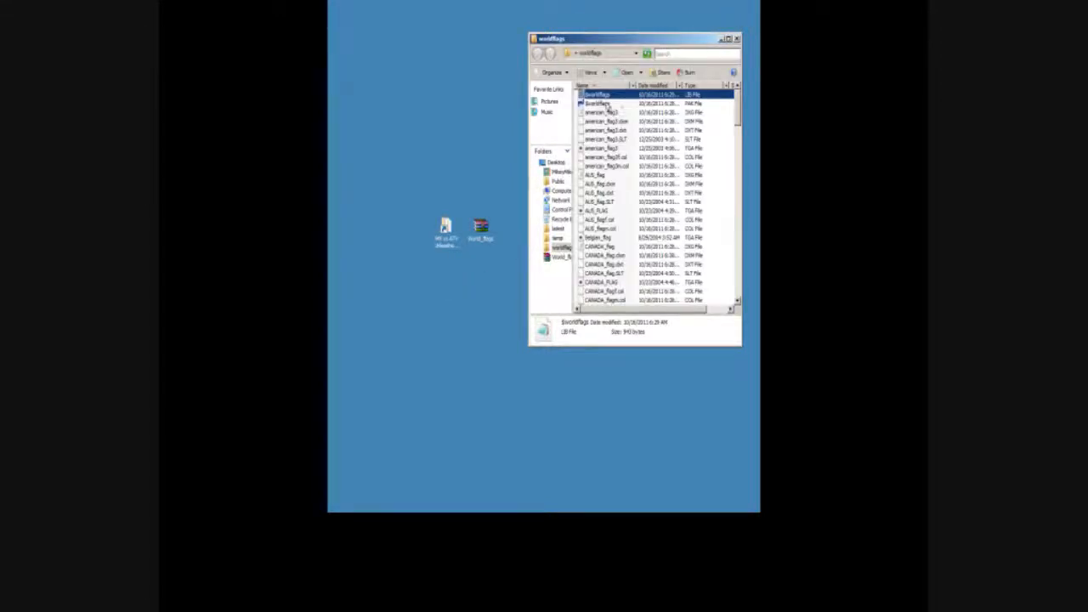
# - Copy the $worldflags LIB file into the media folder of MX vs ATV Unleashed
pyautogui.rightClick(601, 99)
pyautogui.click(623, 214)
pyautogui.moveTo(657, 41); pyautogui.dragTo(649, 95)
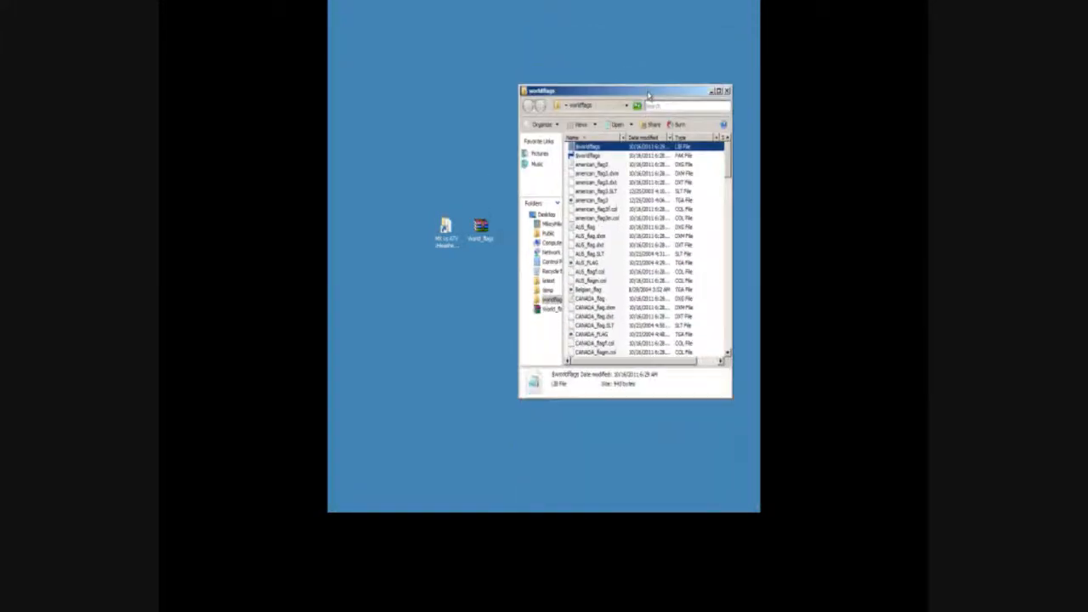
pyautogui.doubleClick(448, 228)
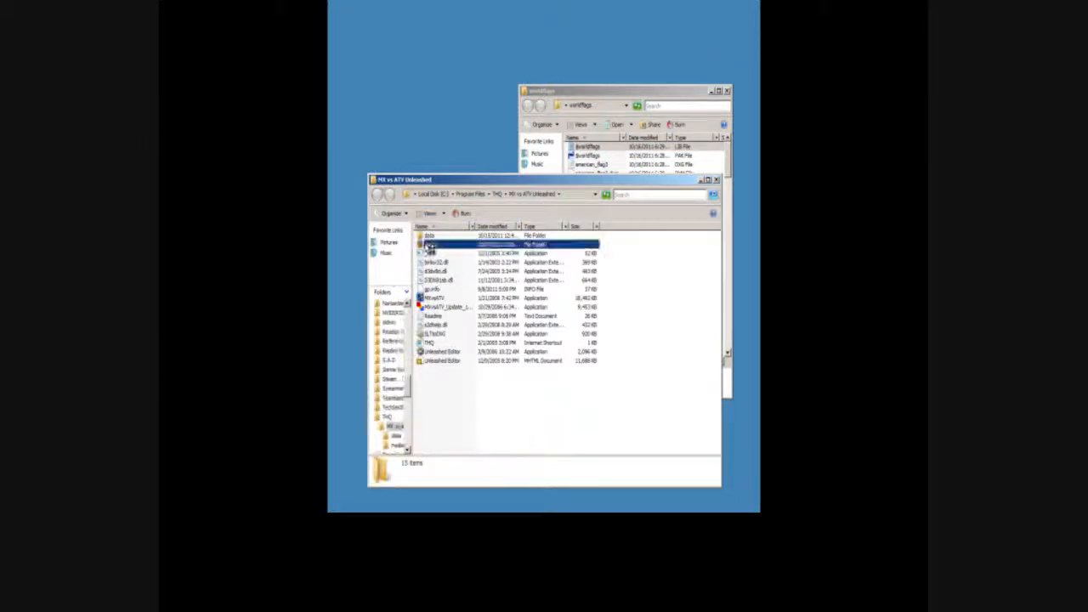
pyautogui.rightClick(640, 353)
pyautogui.click(659, 432)
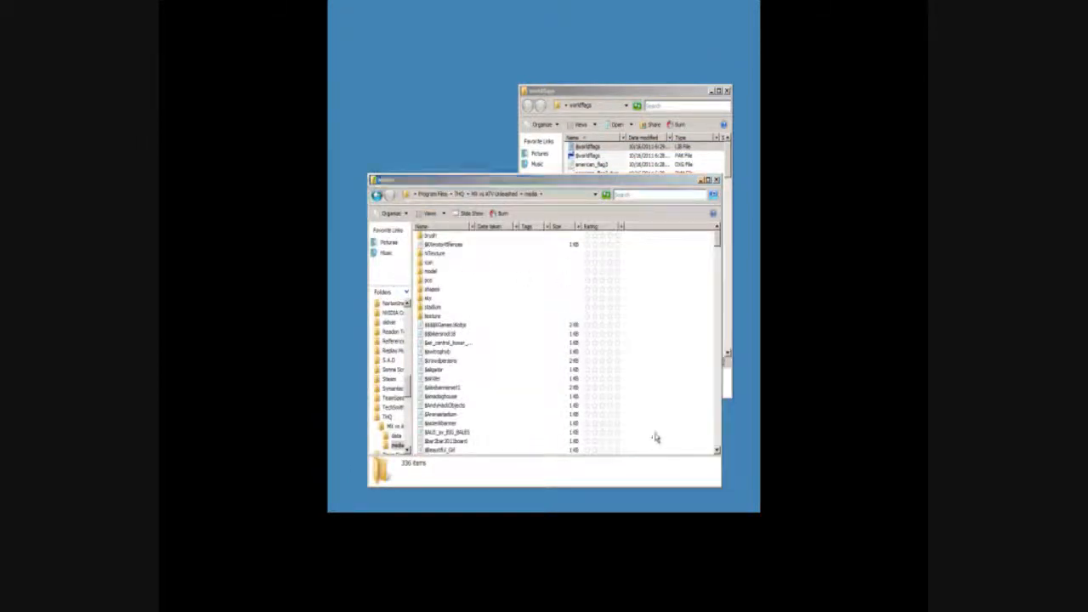
# - Copy the $worldflags PAK file into the data folder of MX vs ATV Unleashed and close both folder windows
pyautogui.click(377, 195)
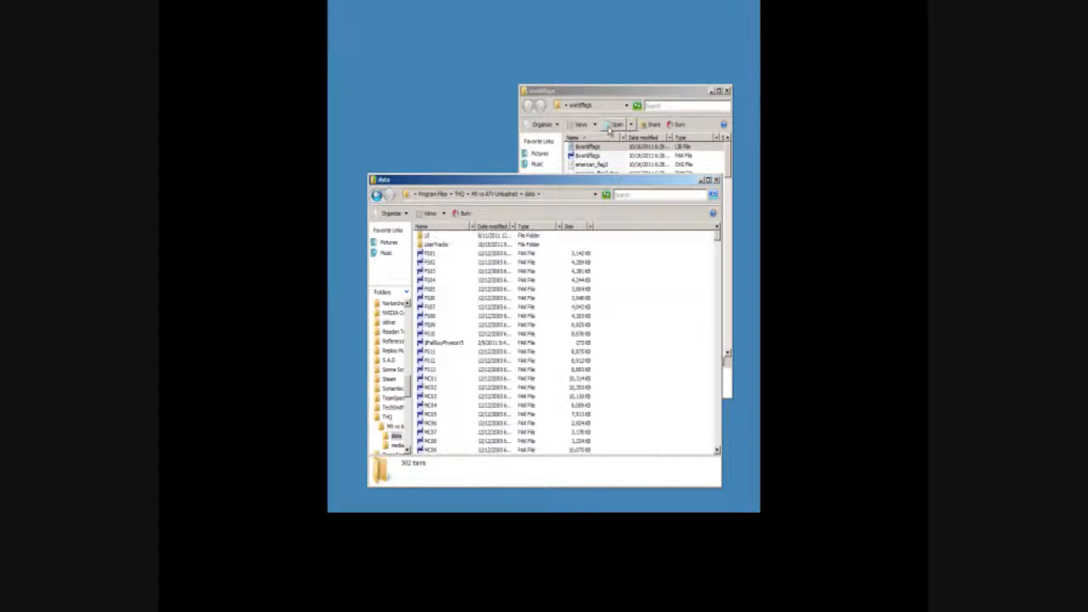
pyautogui.click(589, 156)
pyautogui.rightClick(589, 159)
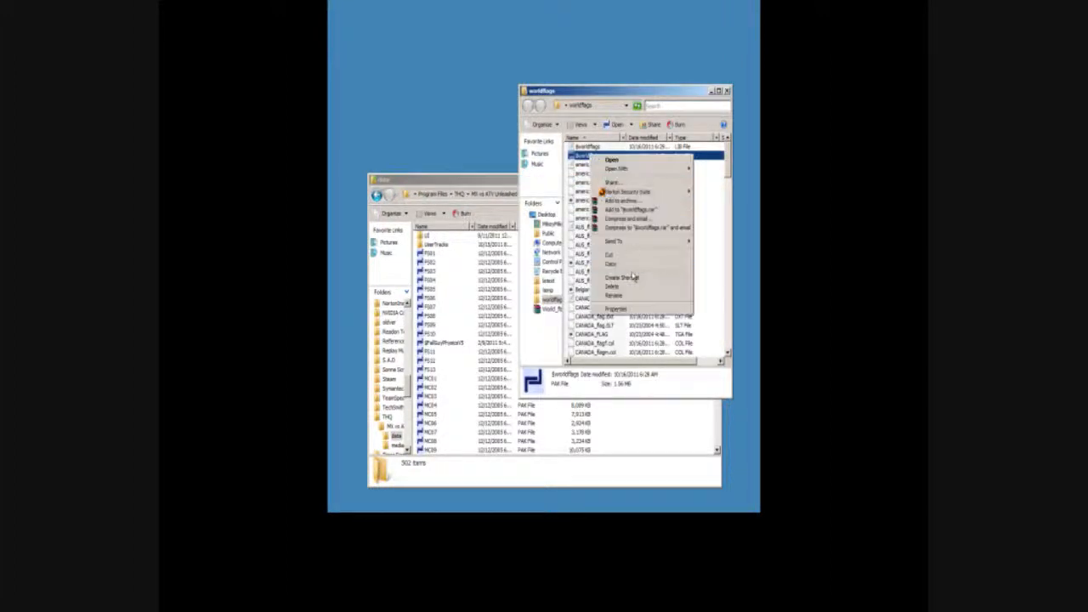
pyautogui.click(633, 274)
pyautogui.rightClick(646, 432)
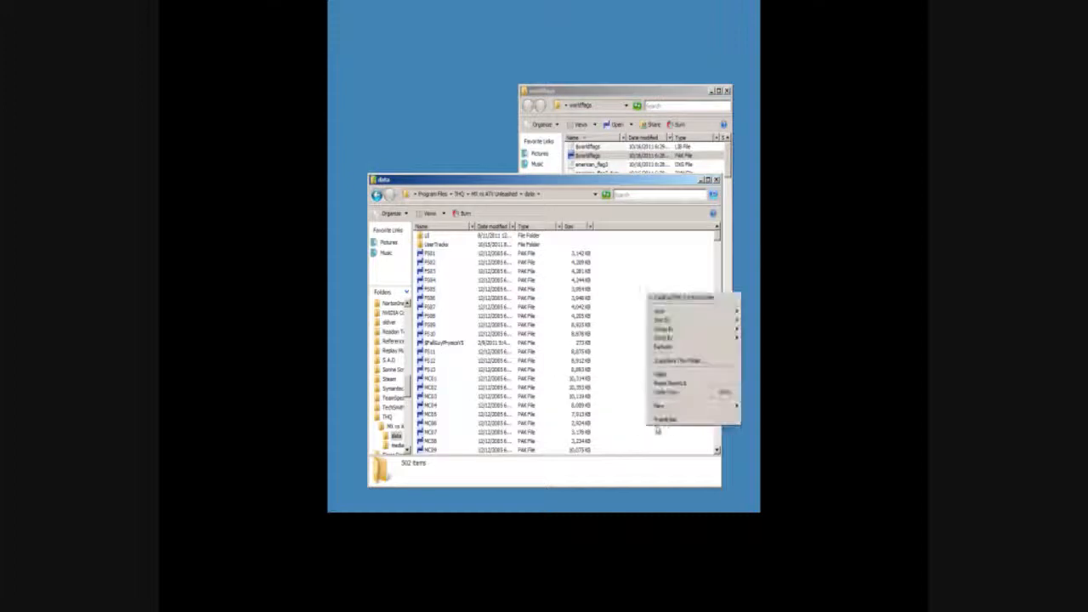
pyautogui.click(673, 380)
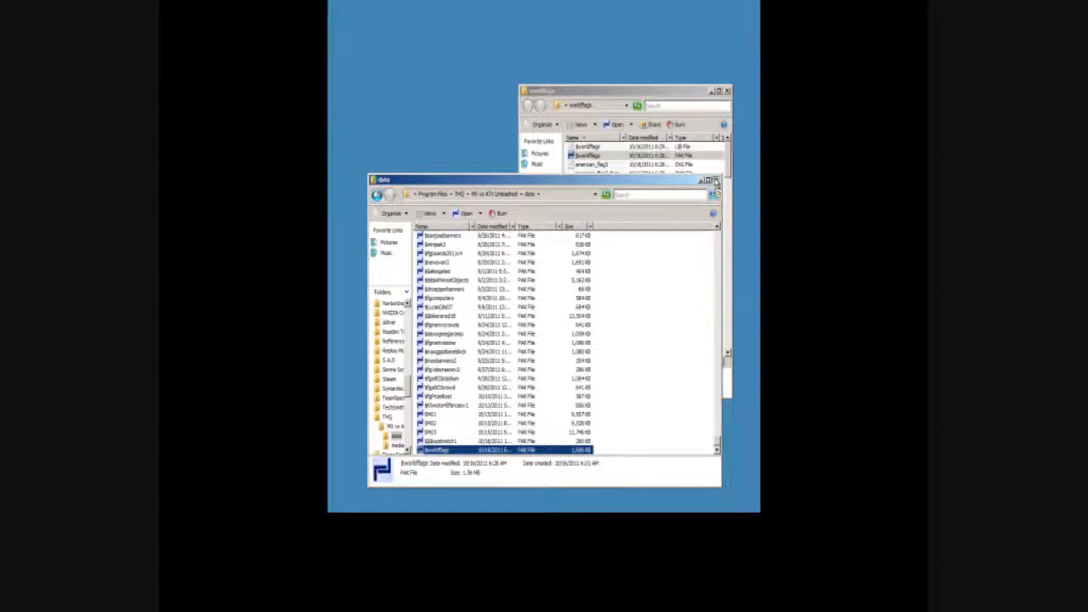
pyautogui.click(715, 180)
pyautogui.click(728, 92)
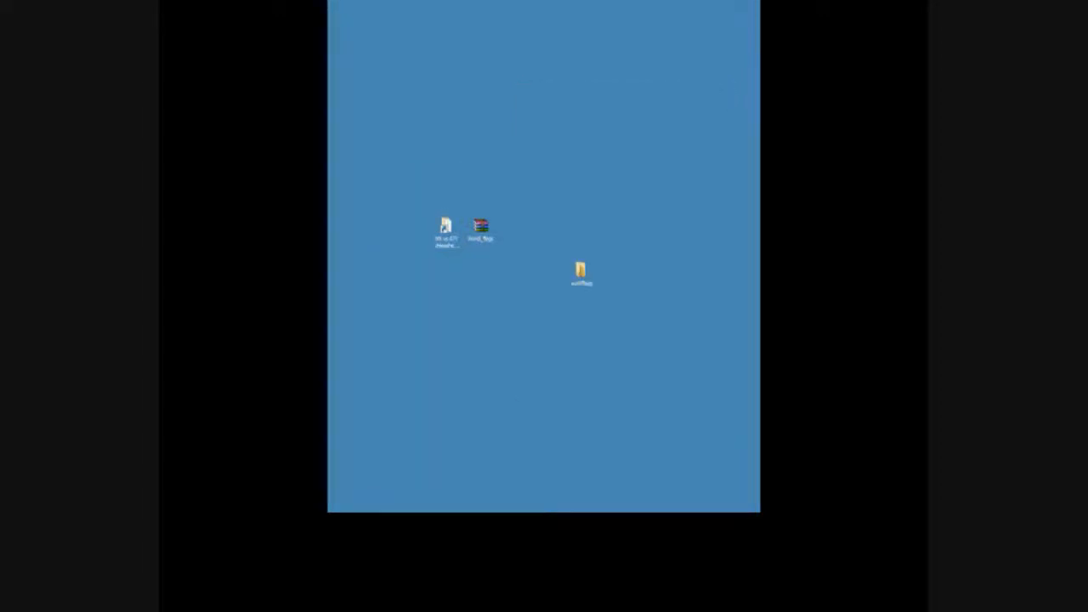
# - Switch to the Unleashed Editor with a new track, bring the stadium floor into view, and activate object editing
pyautogui.press('super')
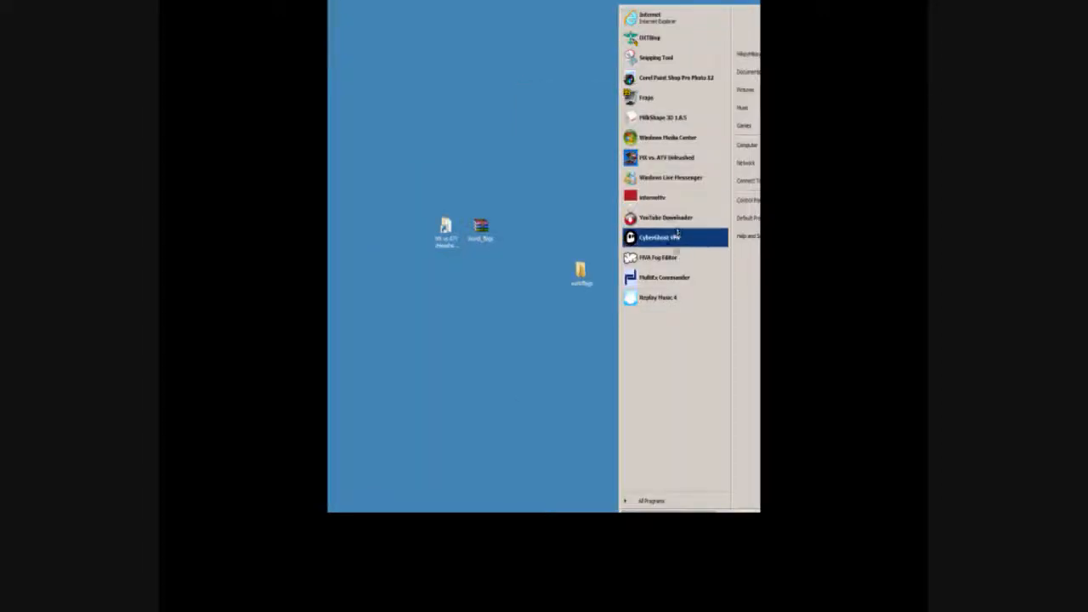
pyautogui.click(579, 158)
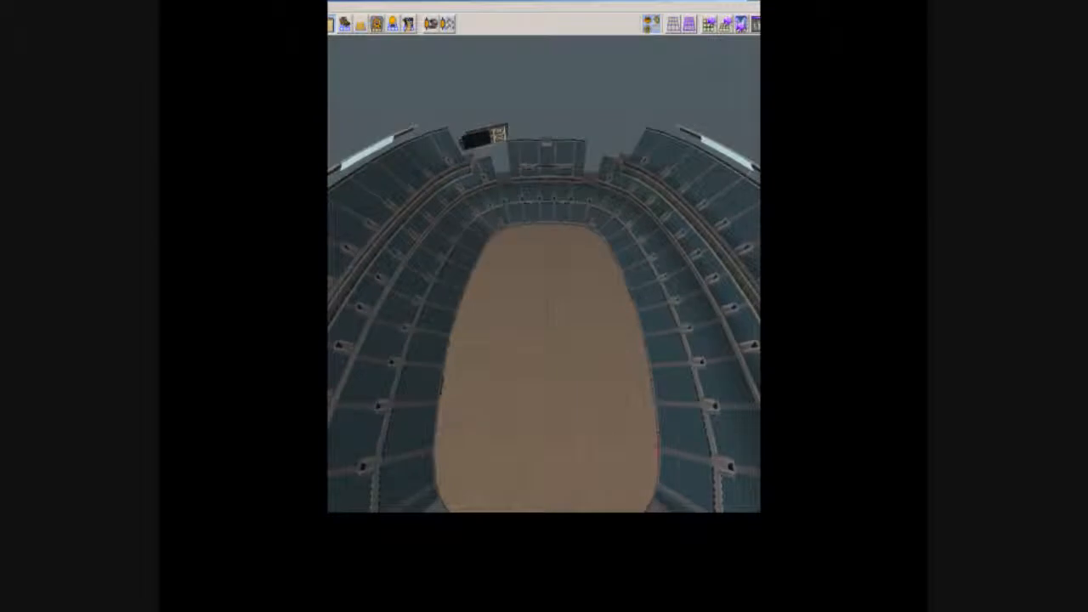
pyautogui.scroll(6, 510, 299)
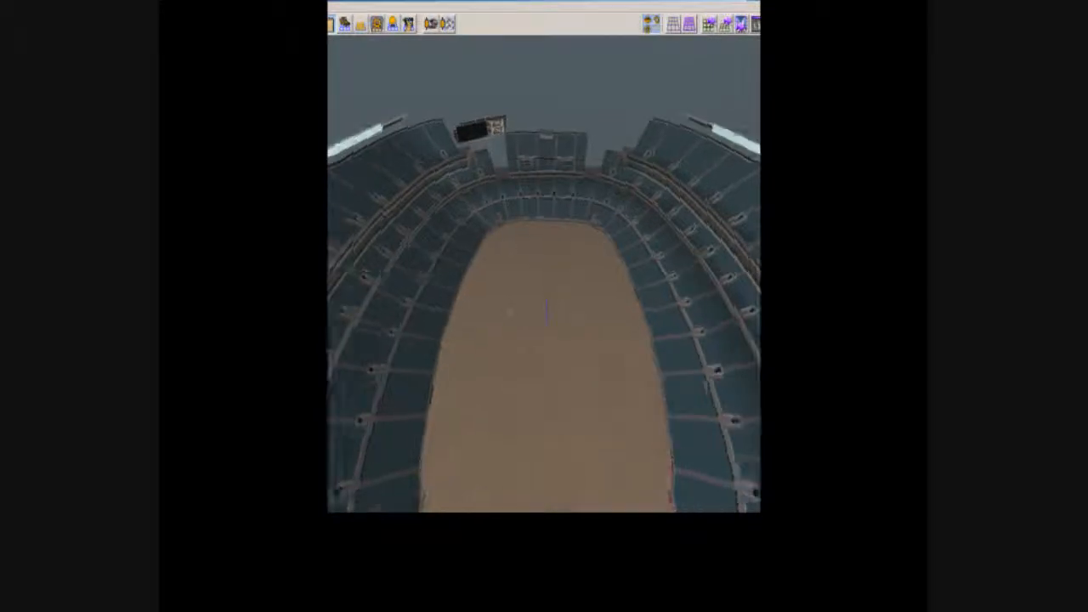
pyautogui.moveTo(519, 289); pyautogui.dragTo(361, 63, button='middle')
pyautogui.click(396, 22)
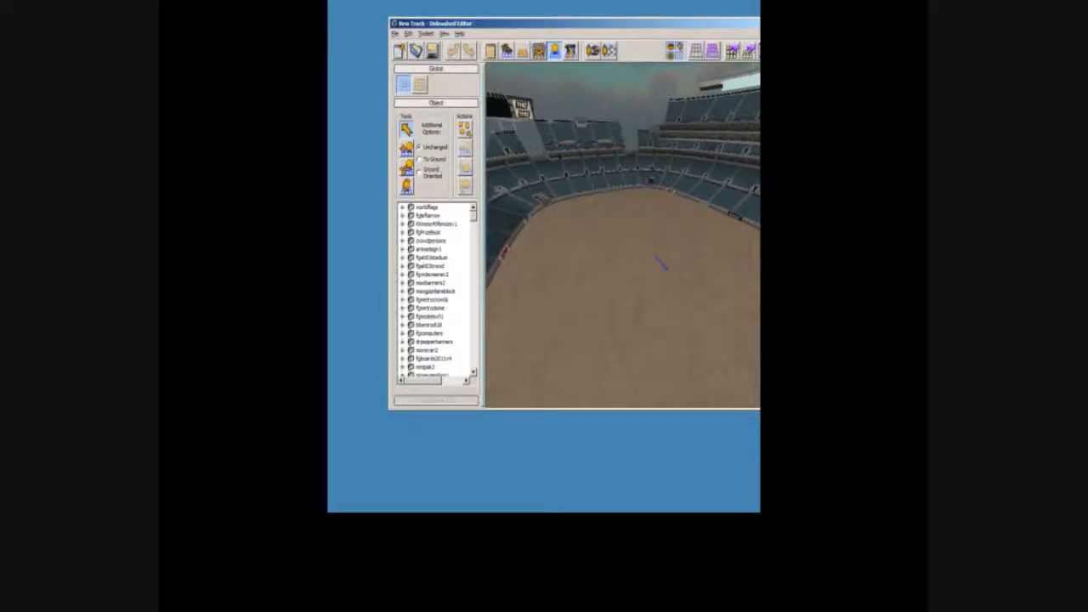
# - Expand the worldflags category in the object library and look through its flag models
pyautogui.click(403, 207)
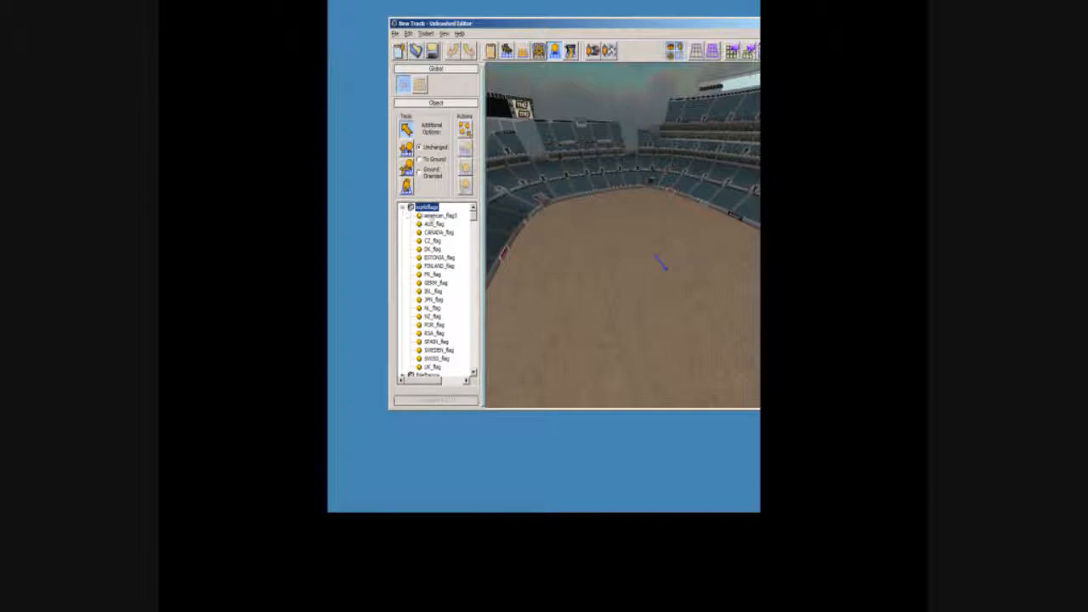
pyautogui.click(402, 208)
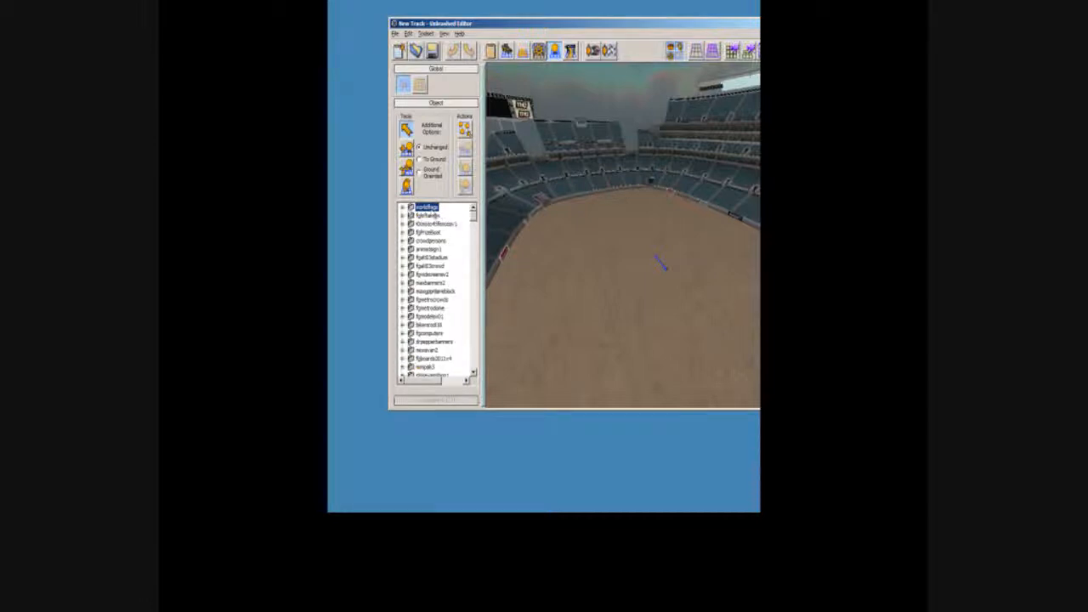
pyautogui.click(403, 207)
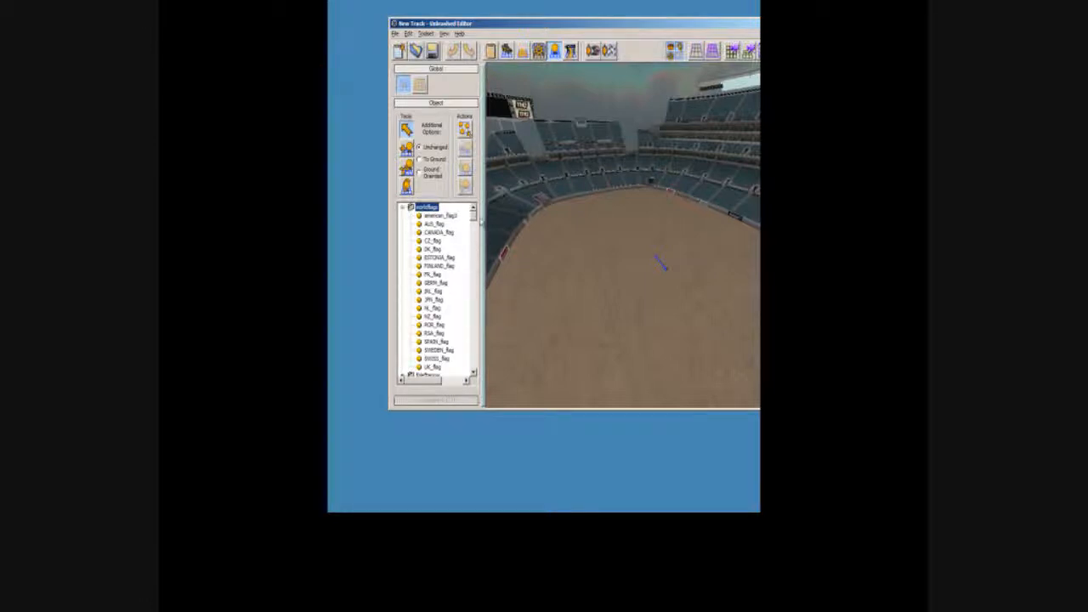
pyautogui.scroll(-5, 475, 225)
pyautogui.scroll(5, 476, 225)
# - Place the american_flag3, AUS_flag, CANADA_flag, CZ_flag and DK_flag models on the far part of the stadium floor
pyautogui.click(452, 232)
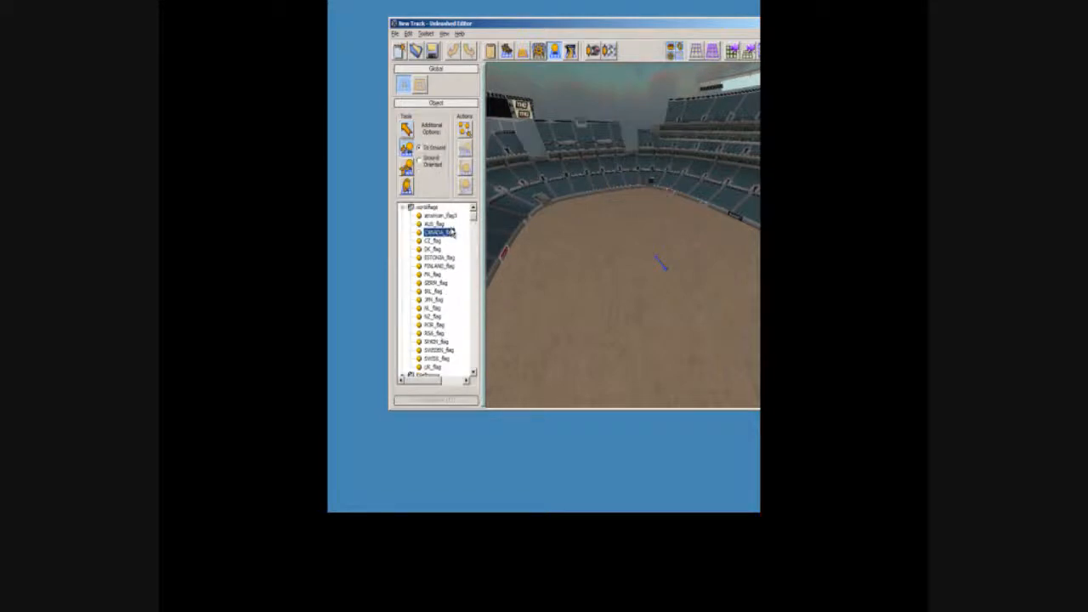
pyautogui.click(446, 216)
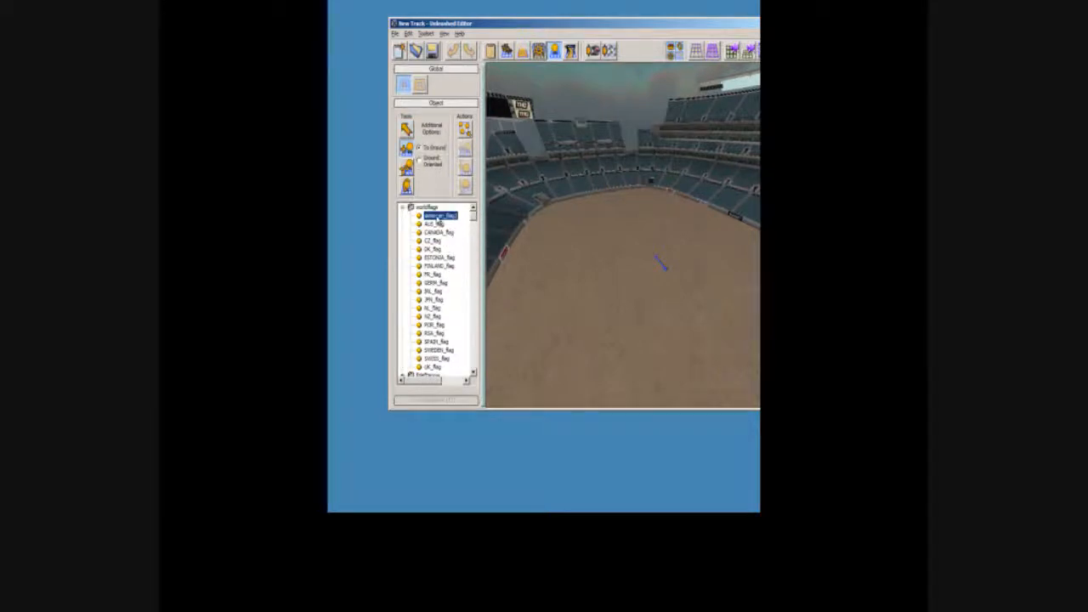
pyautogui.click(578, 227)
pyautogui.click(434, 223)
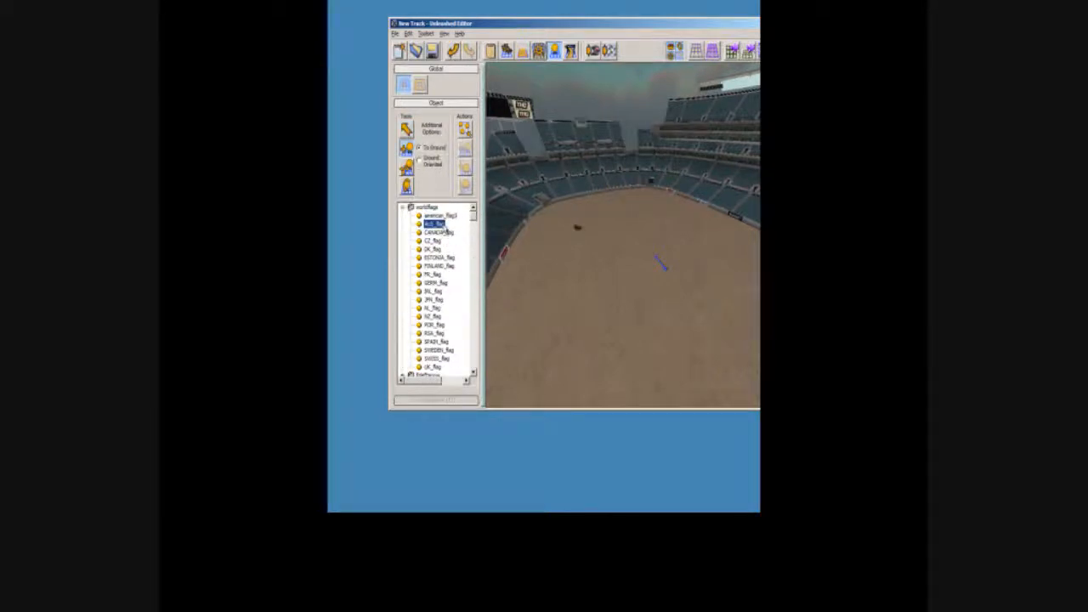
pyautogui.click(614, 216)
pyautogui.click(437, 232)
pyautogui.click(538, 247)
pyautogui.click(434, 249)
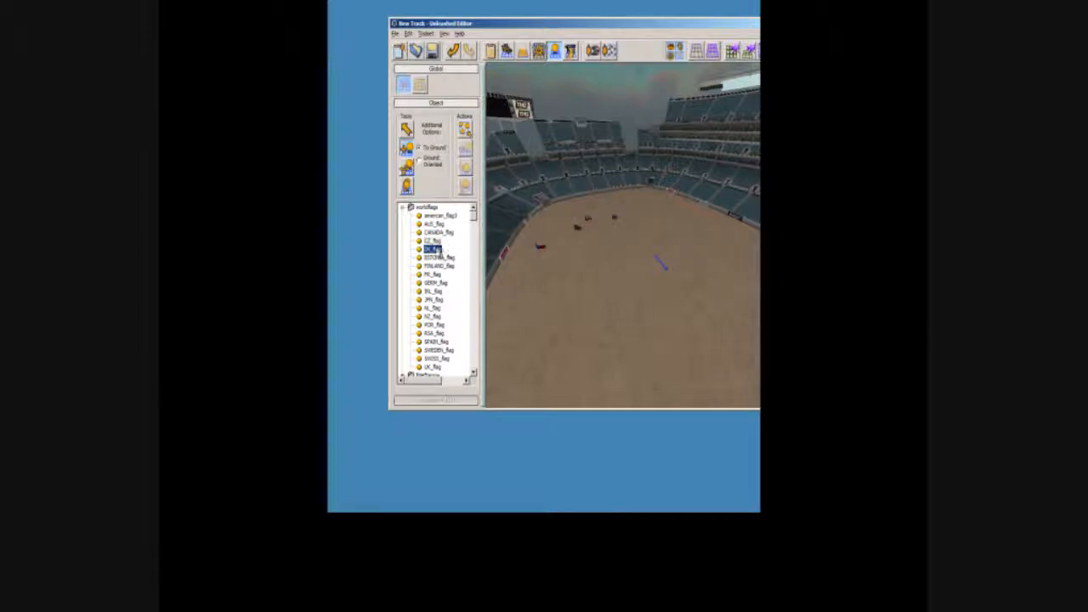
pyautogui.click(573, 244)
# - Place the ESTONIA_flag, FINLAND_flag, FR_flag, GERM_flag and IRL_flag models among the other flags on the stadium floor
pyautogui.click(438, 257)
pyautogui.click(437, 266)
pyautogui.click(436, 275)
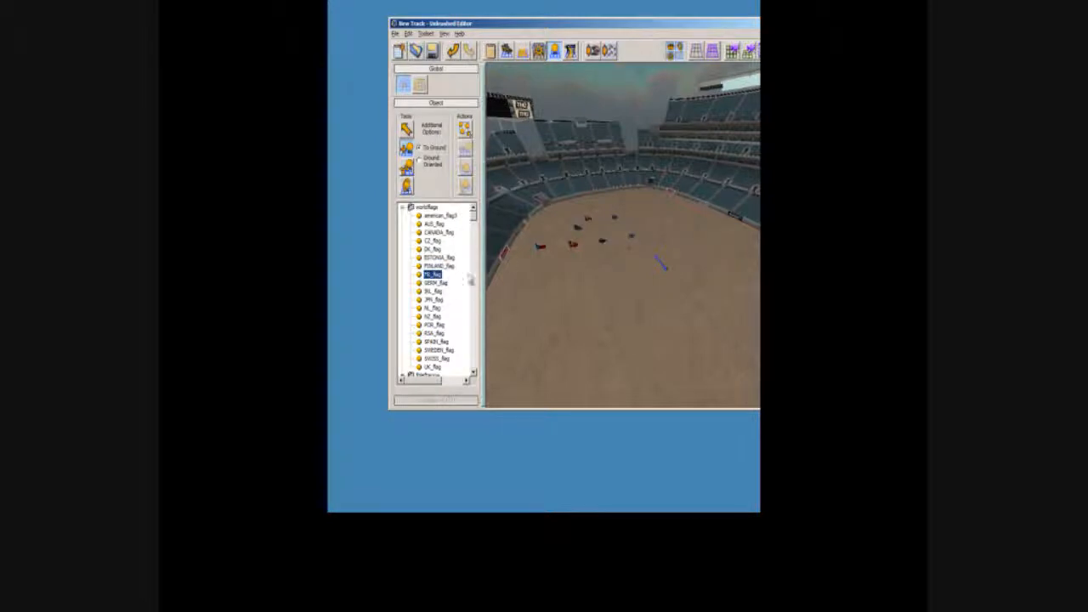
pyautogui.click(437, 285)
pyautogui.click(562, 273)
pyautogui.click(438, 293)
# - Place the JPN_flag, NL_flag, NZ_flag, POR_flag and RSA_flag models around the existing flags on the stadium floor
pyautogui.click(475, 373)
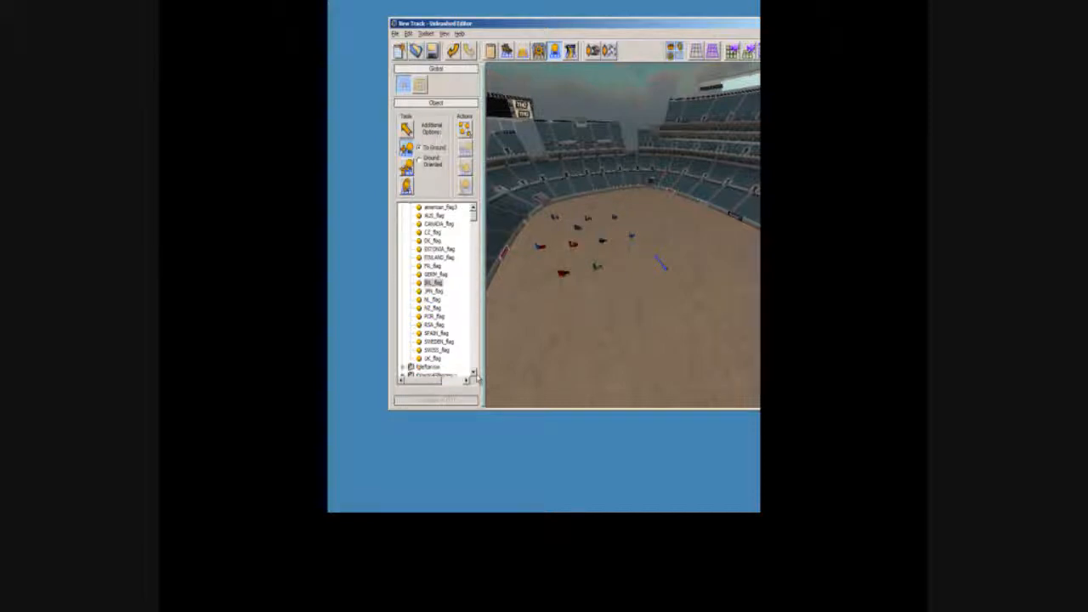
pyautogui.click(437, 294)
pyautogui.click(657, 223)
pyautogui.click(431, 299)
pyautogui.click(634, 210)
pyautogui.click(435, 310)
pyautogui.click(644, 257)
pyautogui.click(433, 316)
pyautogui.click(584, 247)
pyautogui.click(435, 325)
pyautogui.click(680, 235)
# - Place the SPAIN_flag, SWEDEN_flag, SWISS_flag and UK_flag models in front of the other flags on the stadium floor
pyautogui.click(436, 334)
pyautogui.click(505, 289)
pyautogui.click(436, 341)
pyautogui.click(539, 311)
pyautogui.click(436, 350)
pyautogui.click(574, 309)
pyautogui.click(432, 358)
pyautogui.click(611, 291)
# - Test the track in the game, ride around to inspect the placed flags, and return to the Unleashed Editor
pyautogui.moveTo(654, 306); pyautogui.dragTo(715, 313, button='middle')
pyautogui.moveTo(722, 23); pyautogui.dragTo(702, 32)
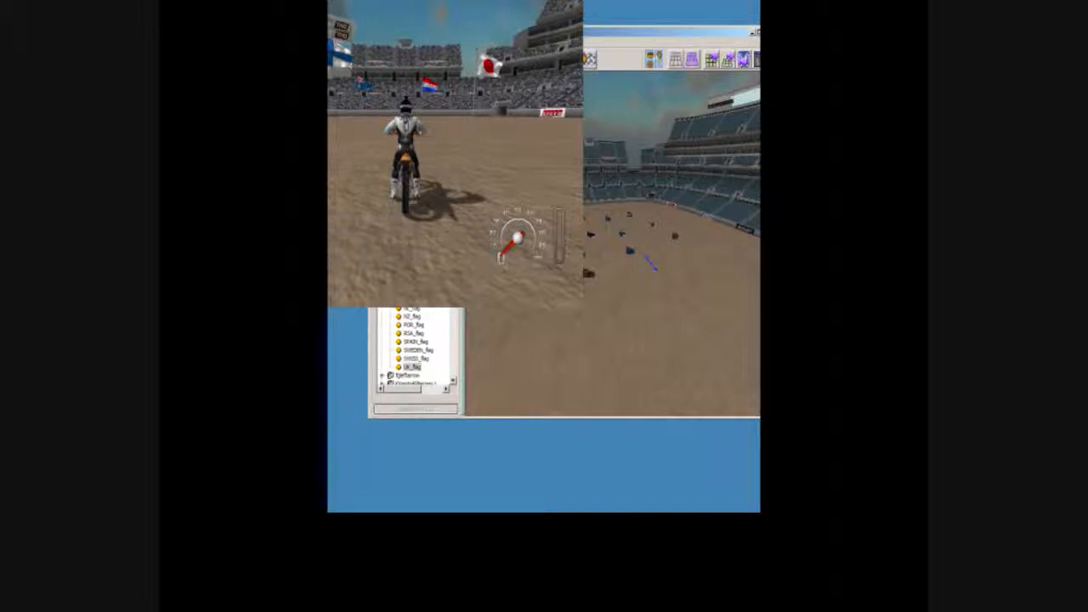
pyautogui.press('Up')
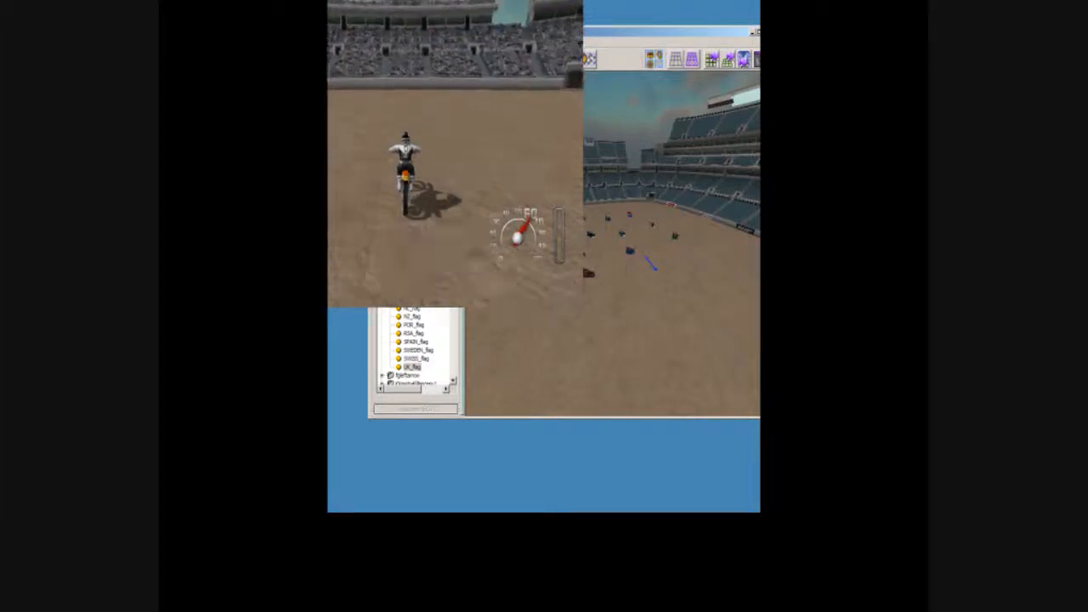
pyautogui.press('Left')
pyautogui.press('Left')
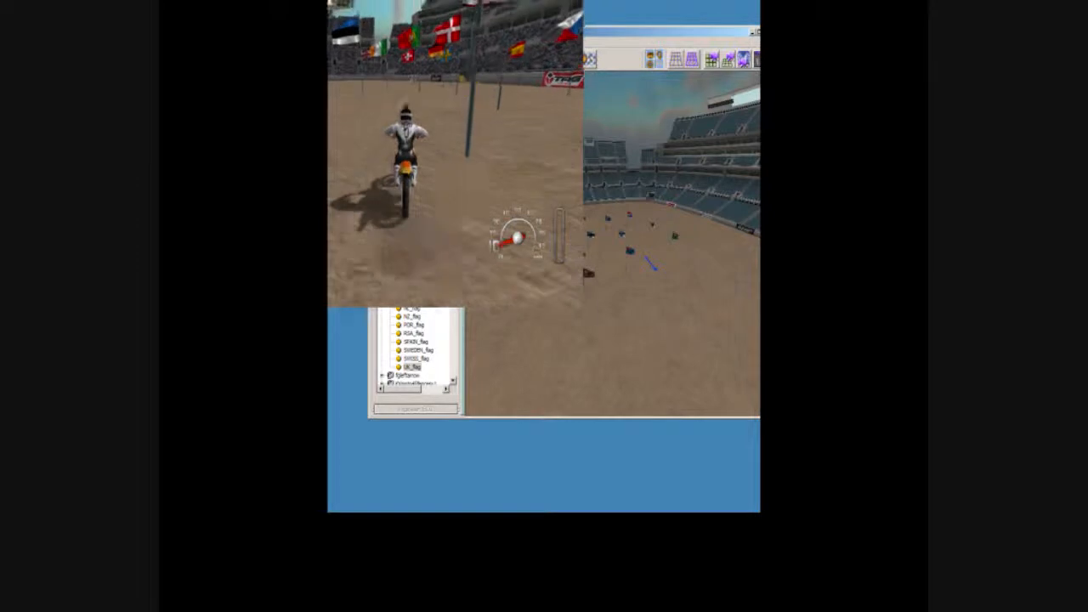
pyautogui.press('Escape')
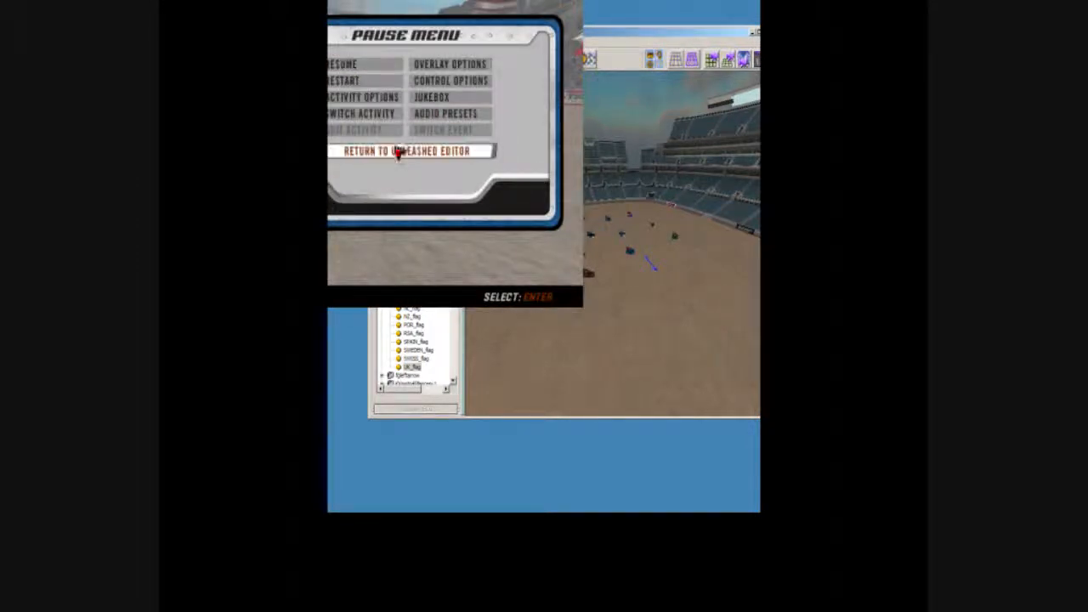
pyautogui.click(421, 153)
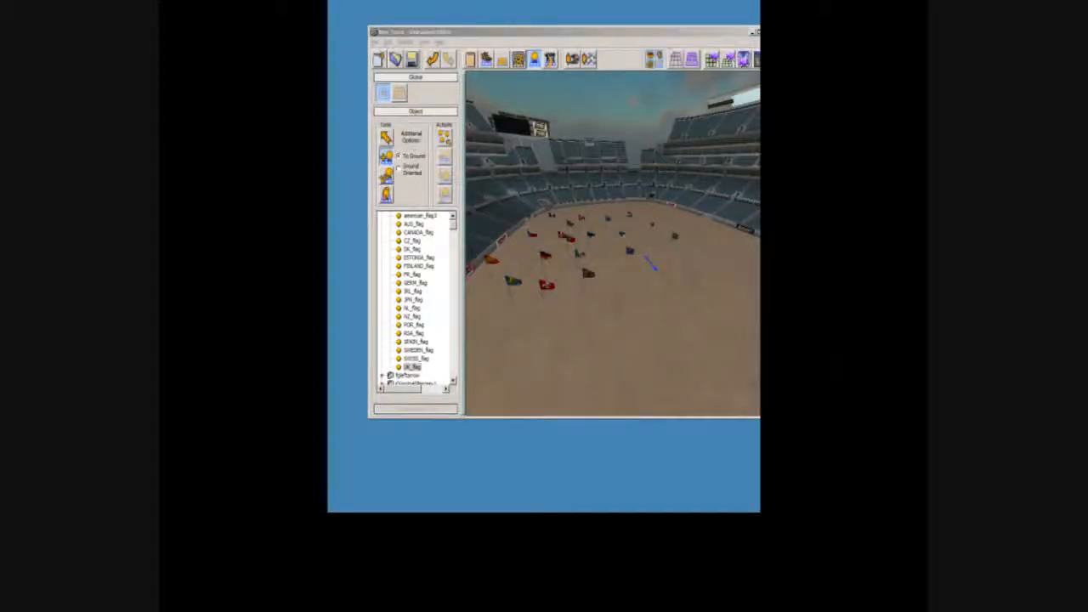
# - Export the track as My New Track, replacing the existing PAK file, and close the editor without saving the track
pyautogui.moveTo(669, 34); pyautogui.dragTo(626, 37)
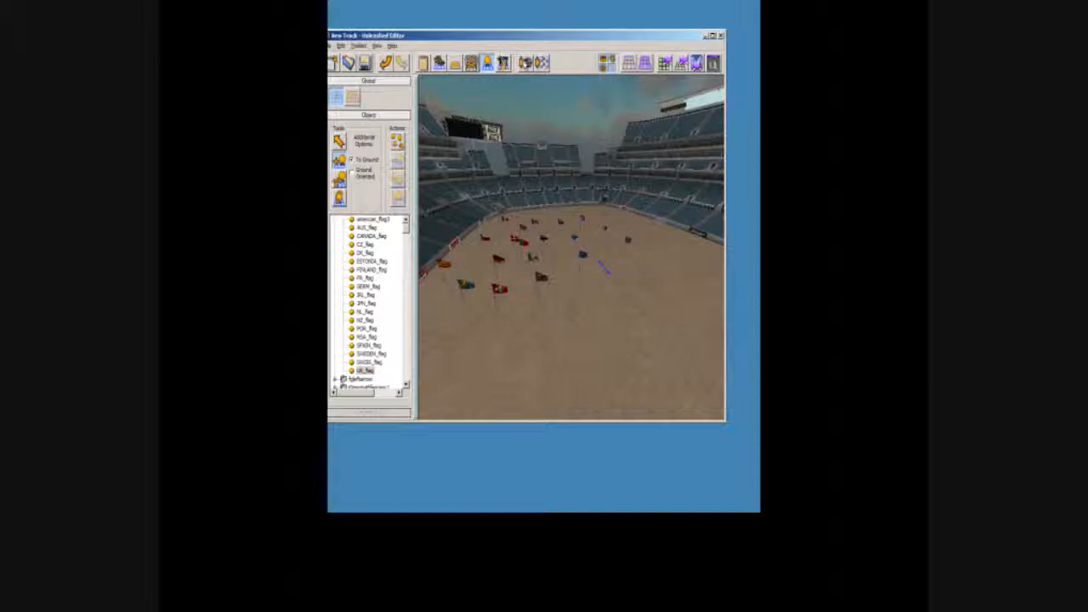
pyautogui.click(525, 63)
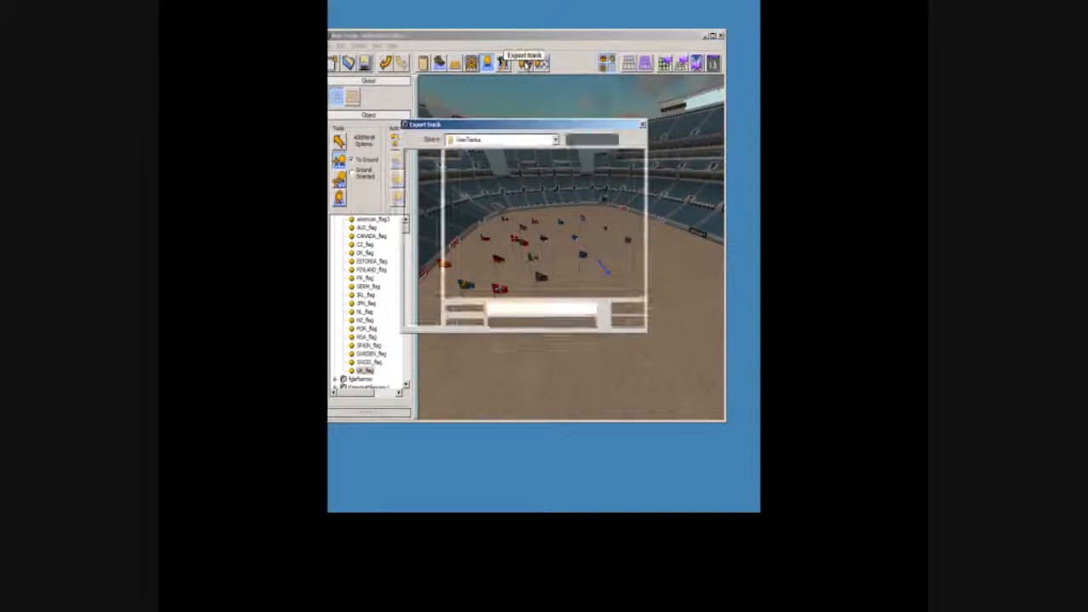
pyautogui.click(616, 310)
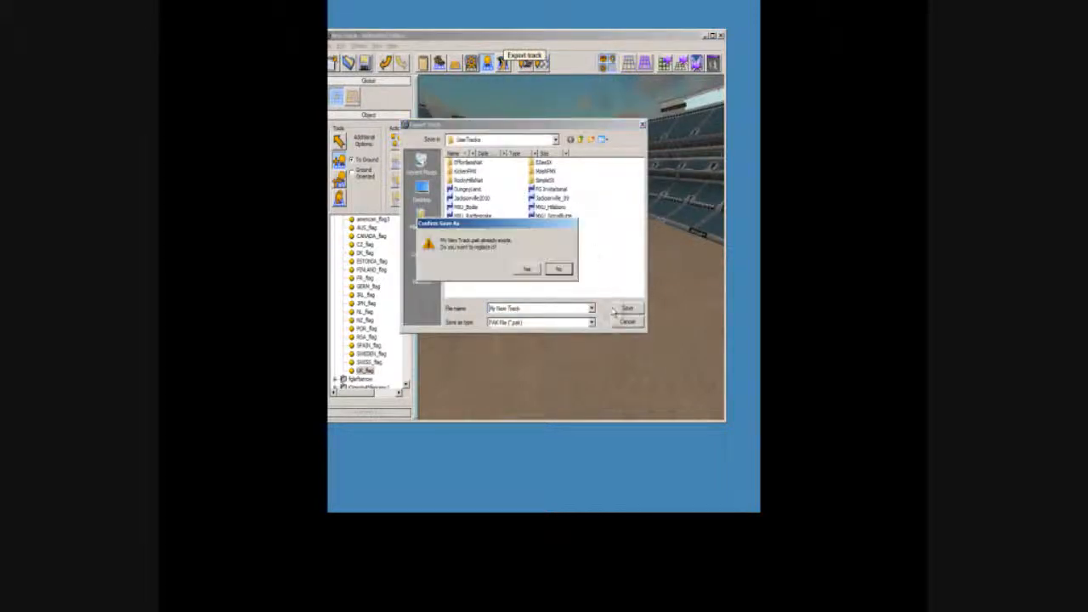
pyautogui.click(533, 272)
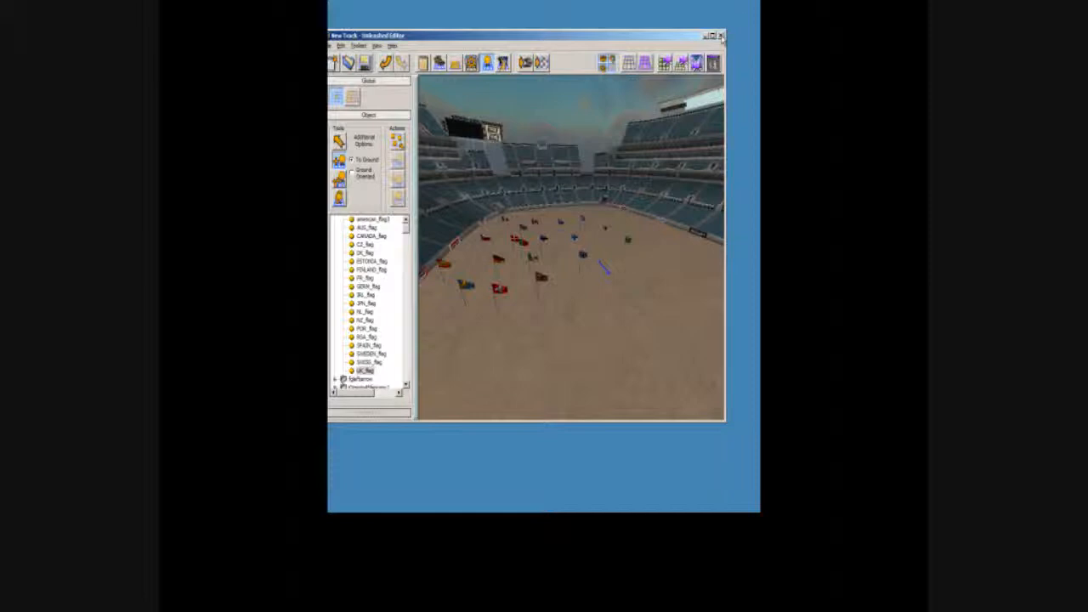
pyautogui.click(720, 37)
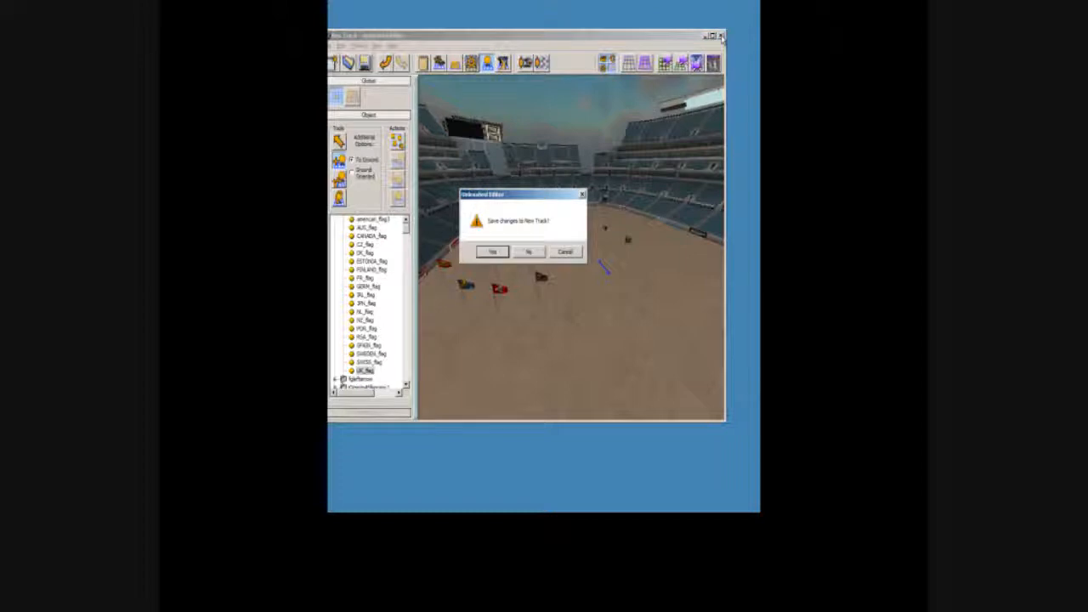
pyautogui.click(531, 253)
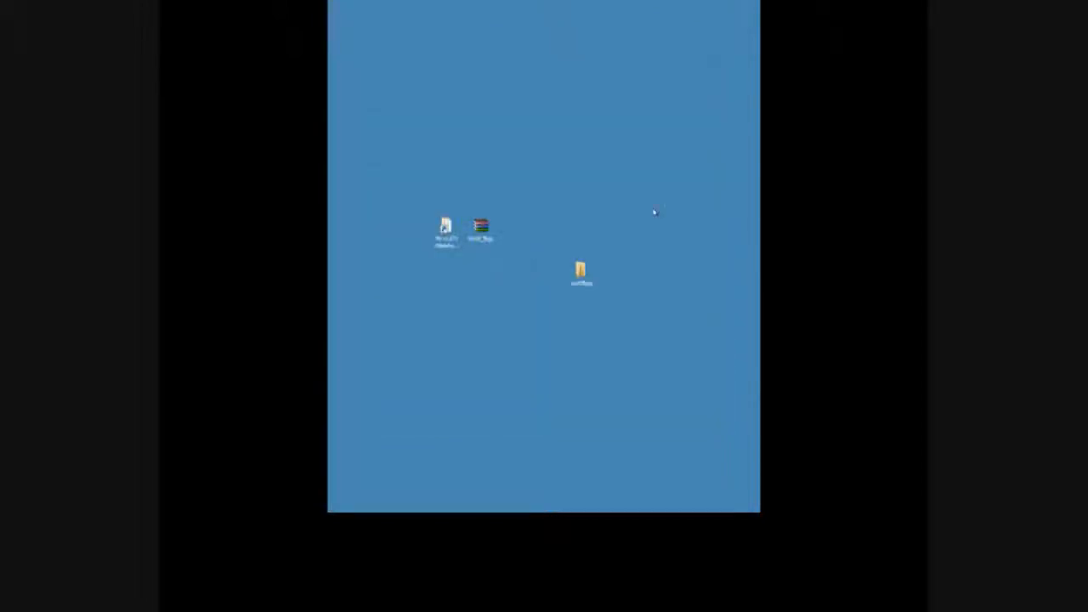